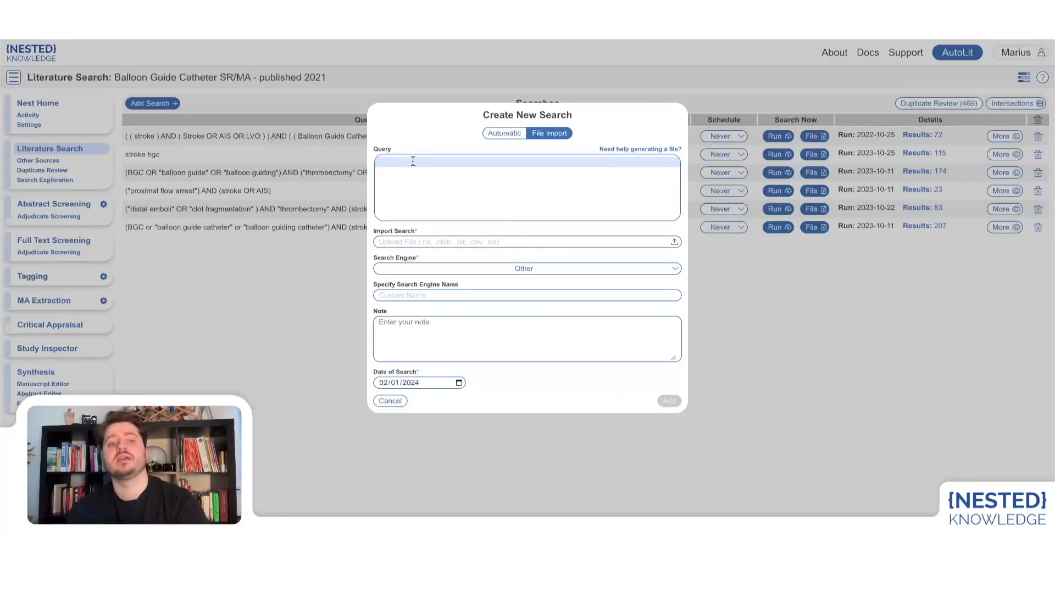
Enter "example" as the query of the new file-import search and close the form without adding it.
type("exmple")
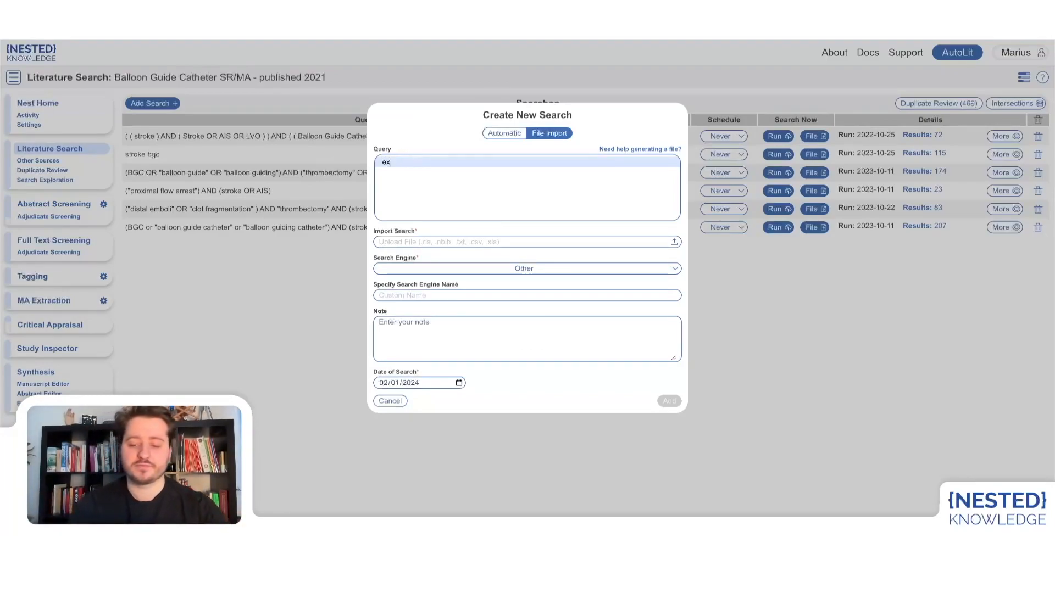
key("BackSpace")
key("BackSpace")
key("BackSpace")
key("BackSpace")
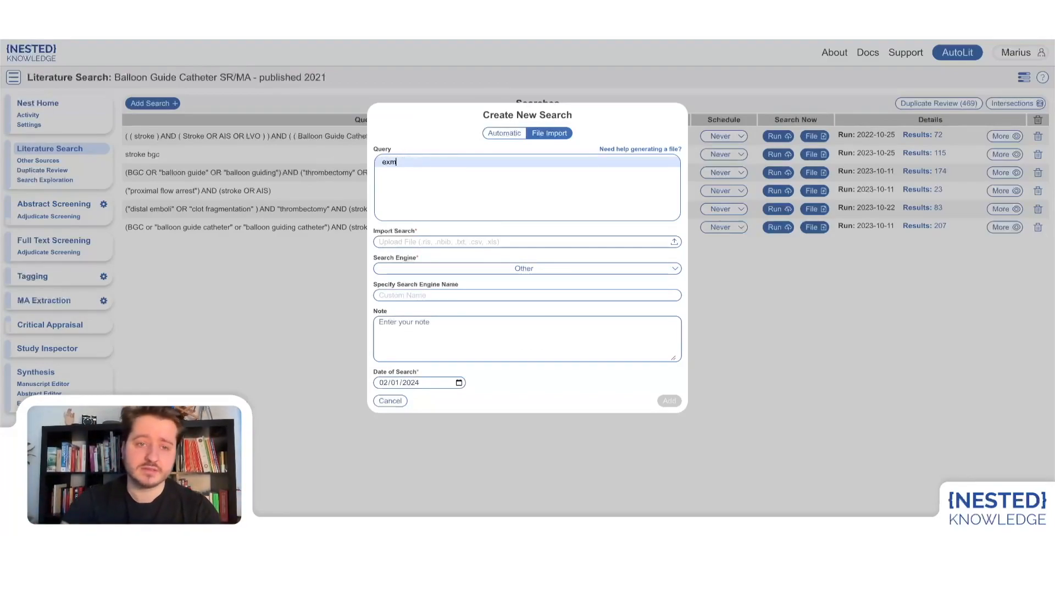
type("ample")
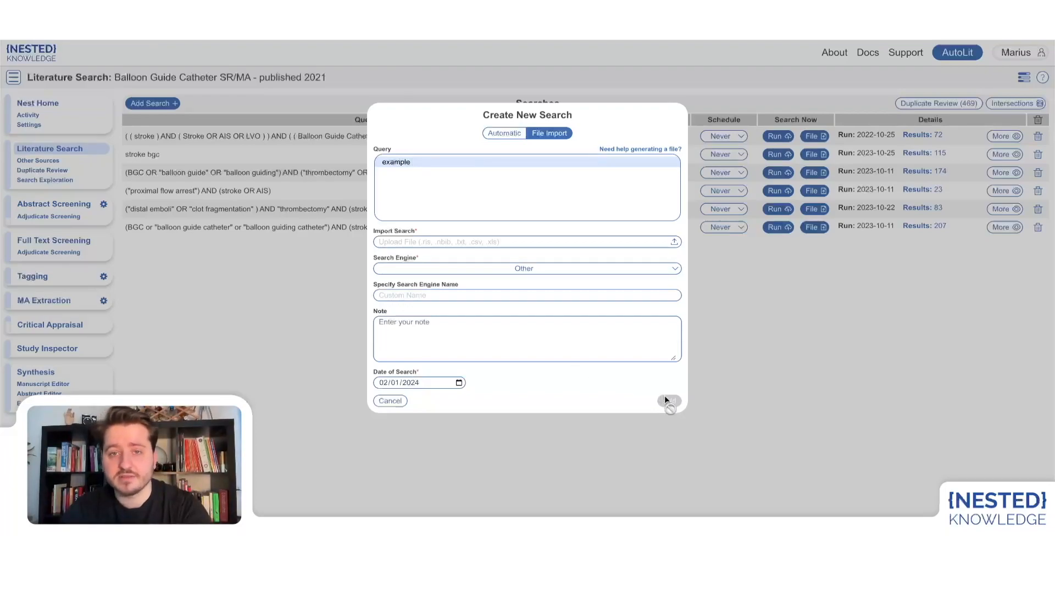
left_click(806, 364)
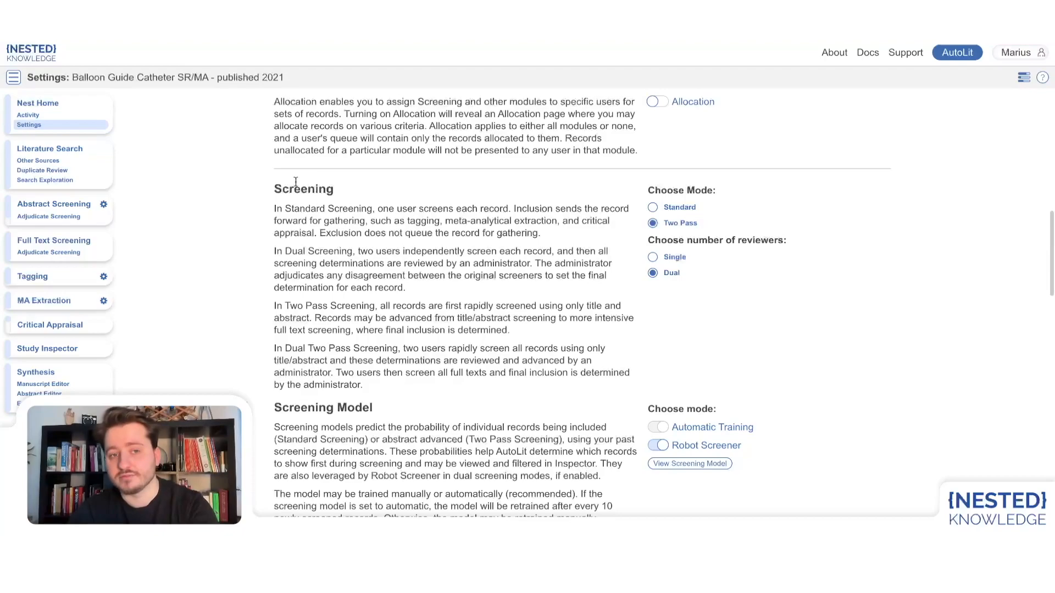
Open the screening decisions import from the nest settings and review its required and optional spreadsheet columns.
scroll(446, 364, "down", 3)
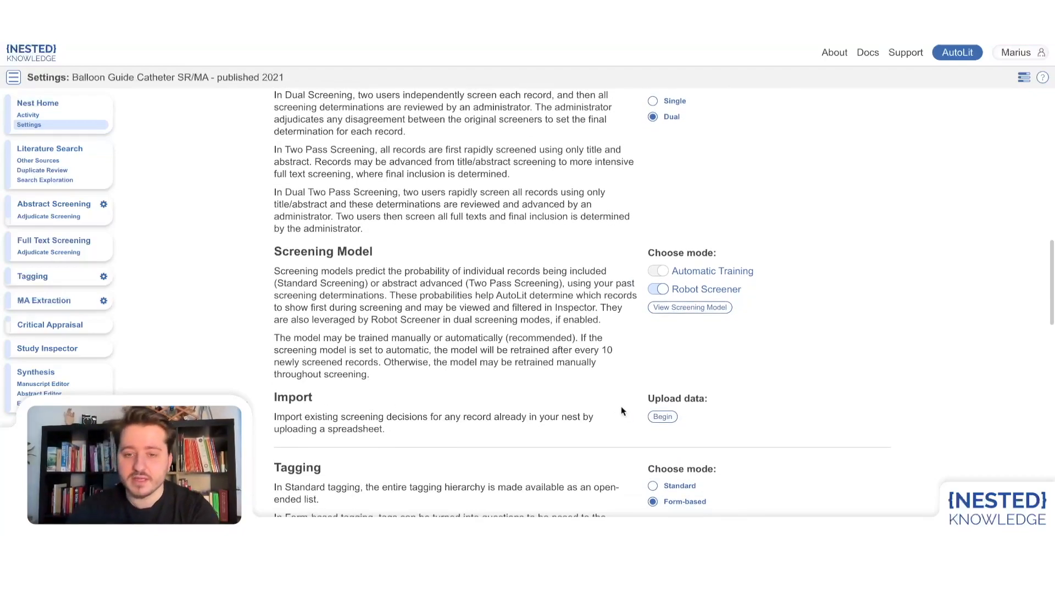
left_click(659, 418)
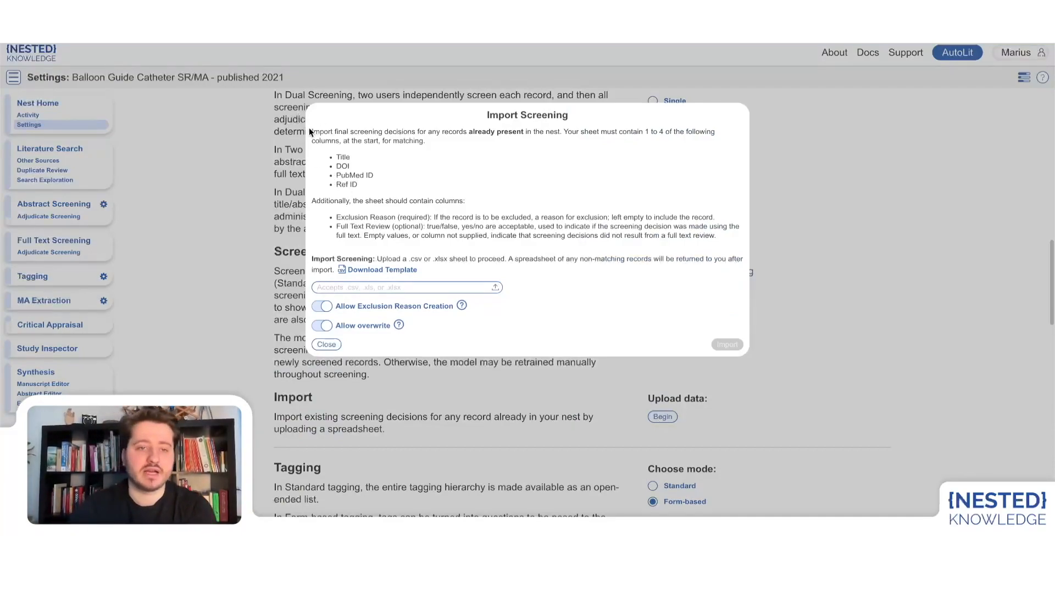
left_click_drag(311, 131, 536, 233)
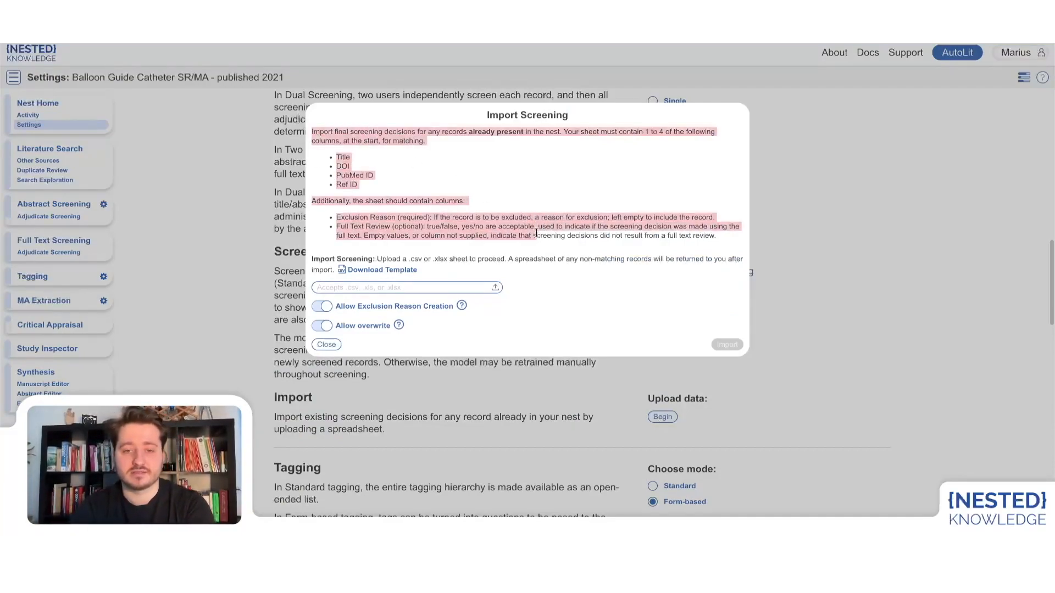
left_click(446, 169)
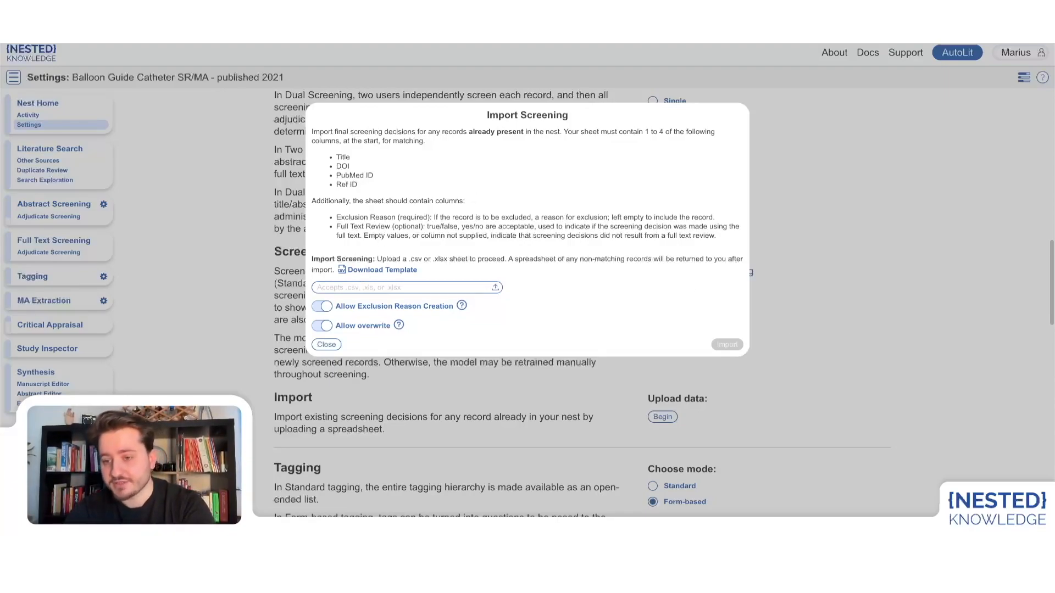
Switch to the screening import template in Excel and inspect the record identifier columns and the Exclusion Reason column.
left_click(928, 538)
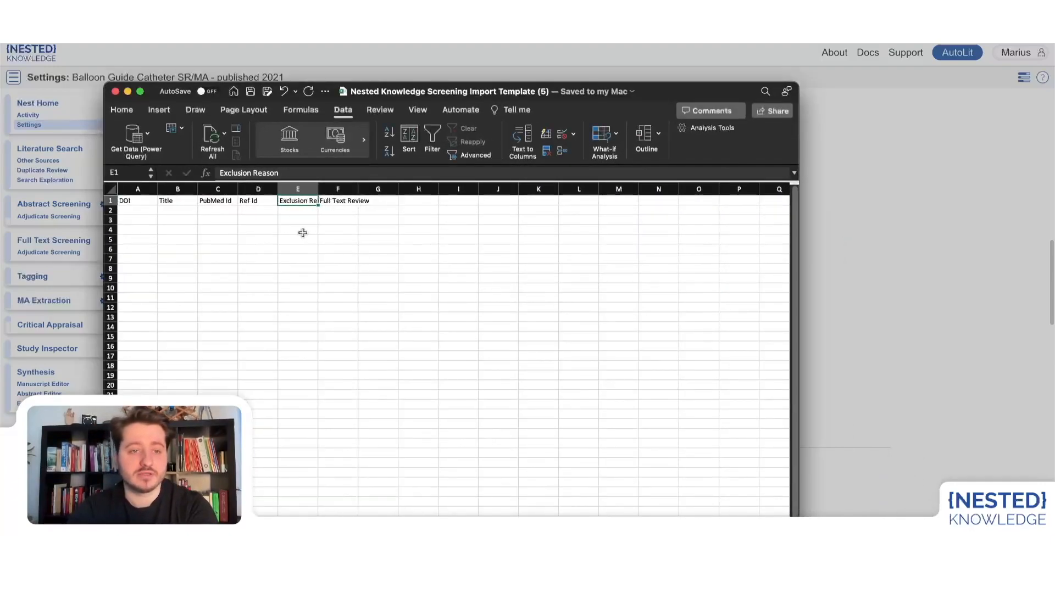
left_click_drag(141, 211, 253, 227)
left_click(135, 219)
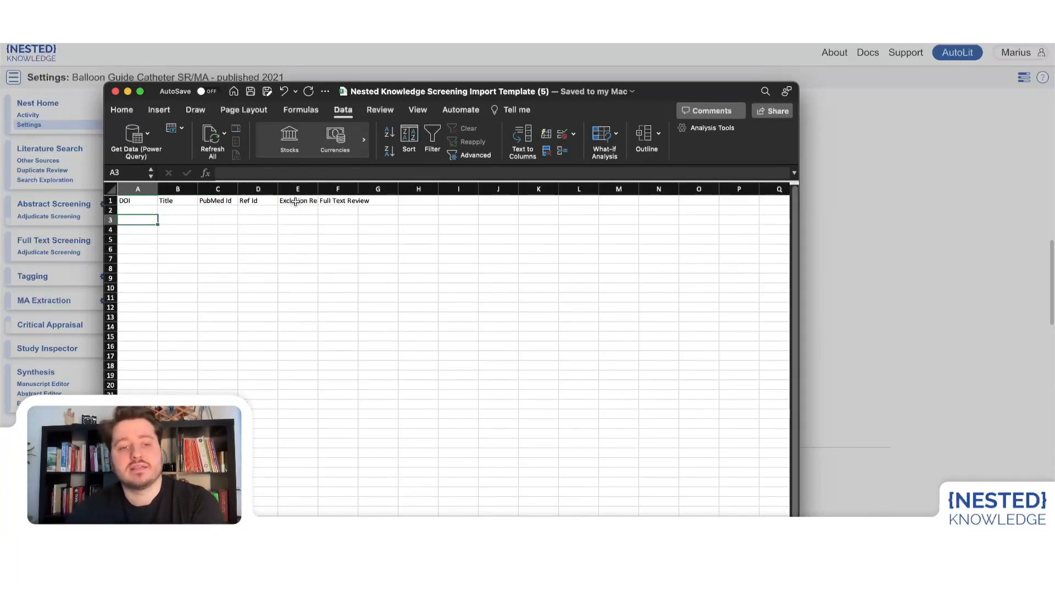
left_click(296, 202)
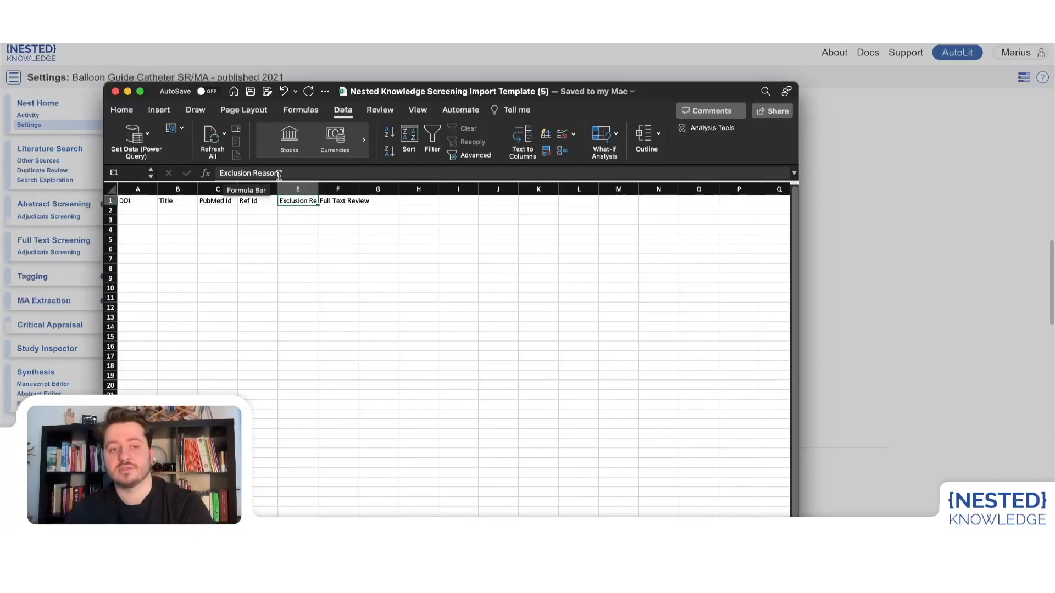
left_click(303, 211)
left_click(300, 222)
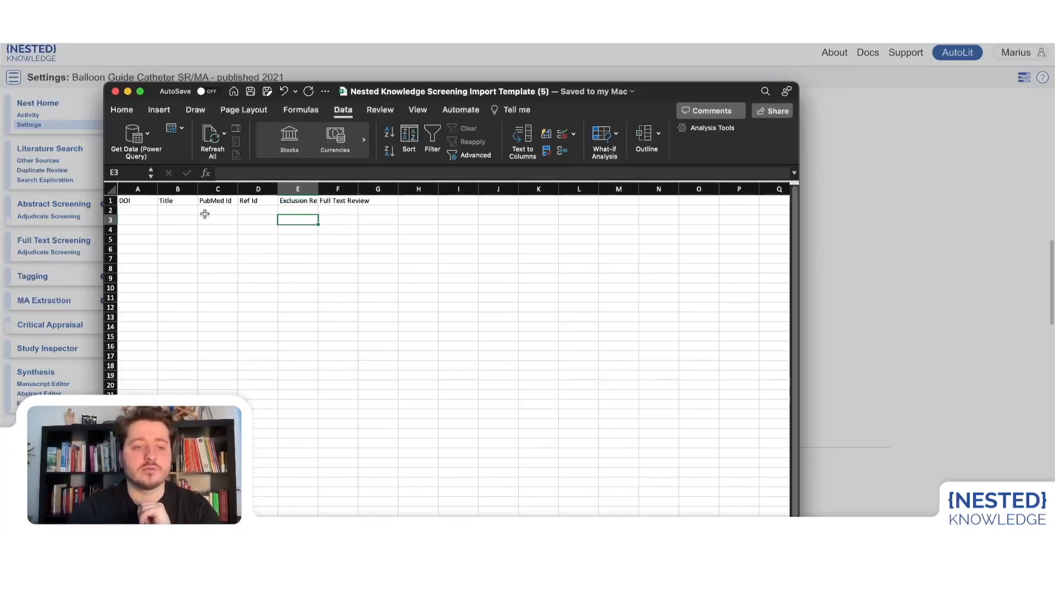
Enter the exclusion reasons "not english" in cell E2 and "not relevant" in cell E3.
double_click(301, 212)
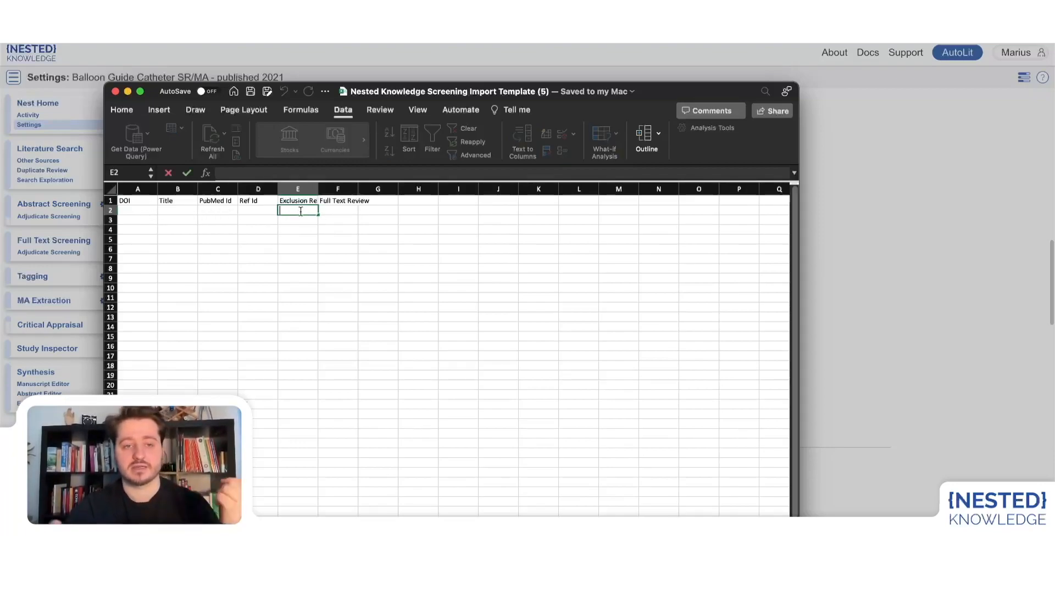
type("not englis")
type("h")
key("BackSpace")
type("glish")
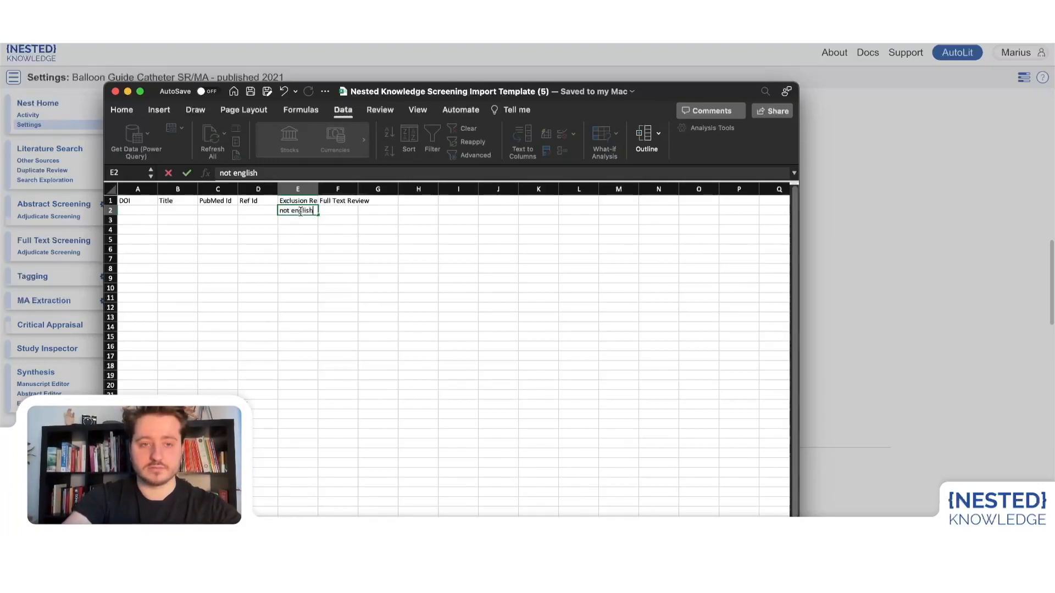
left_click(310, 224)
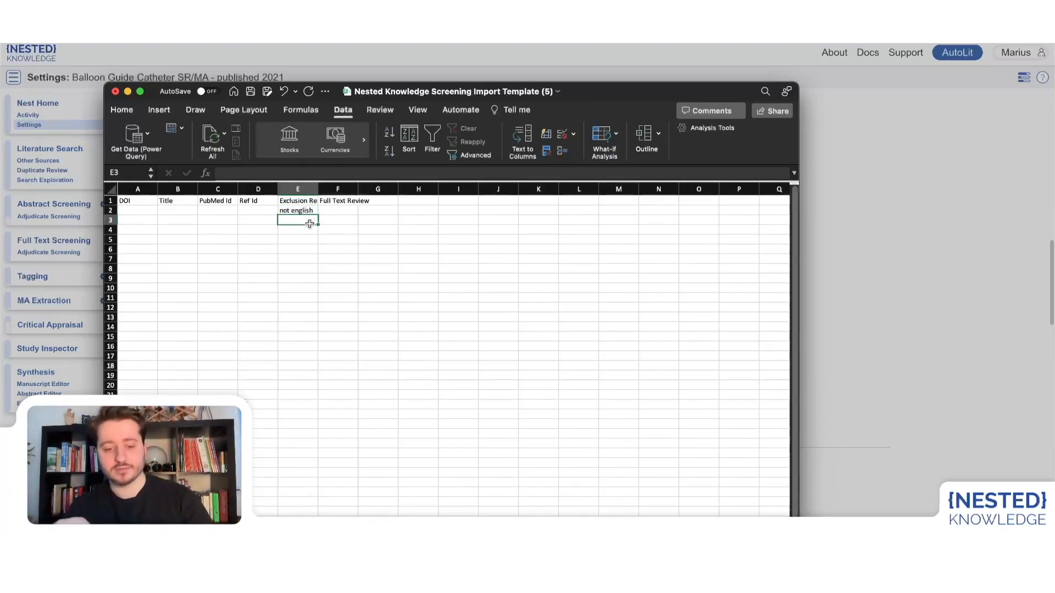
type("no")
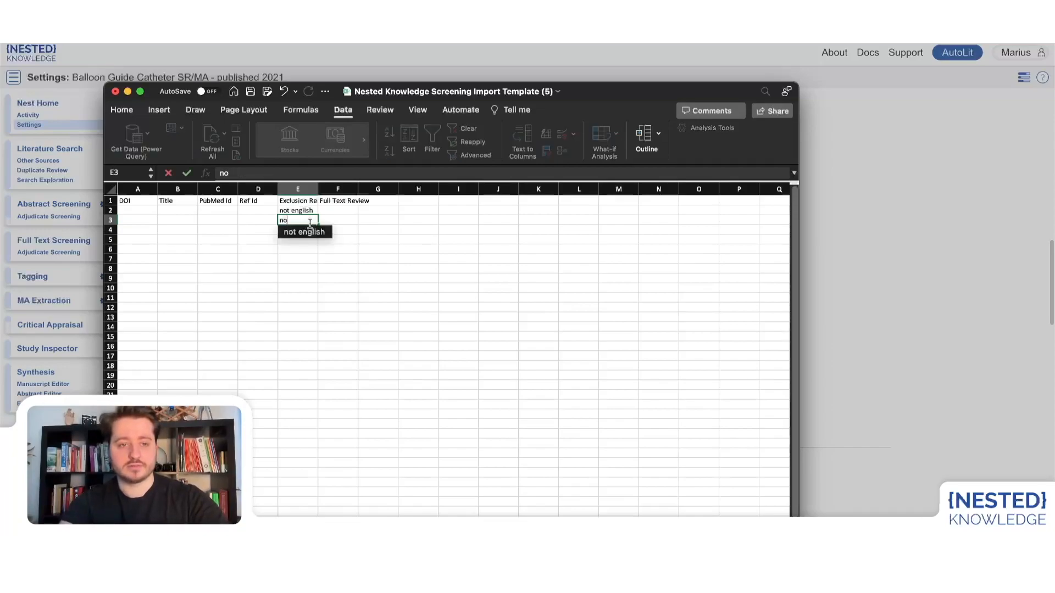
type("tt relevant")
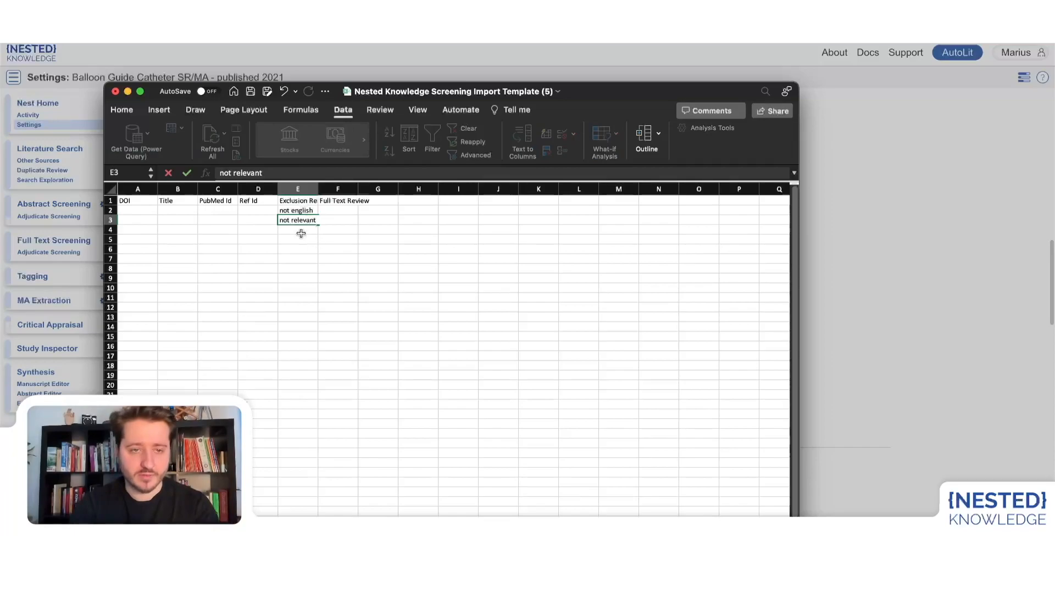
key("Return")
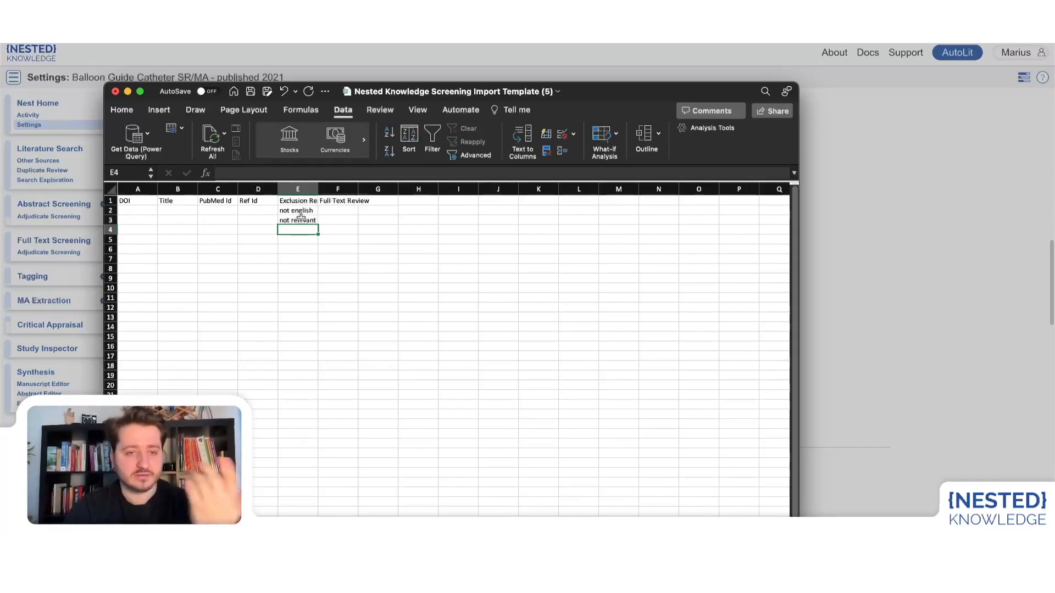
left_click(311, 243)
left_click(297, 231)
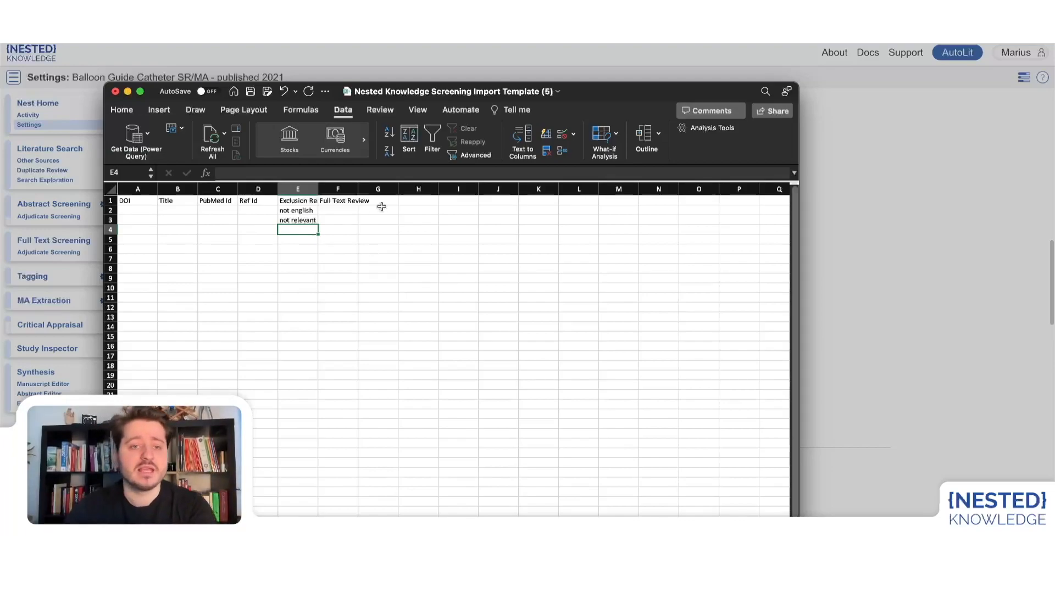
left_click(343, 202)
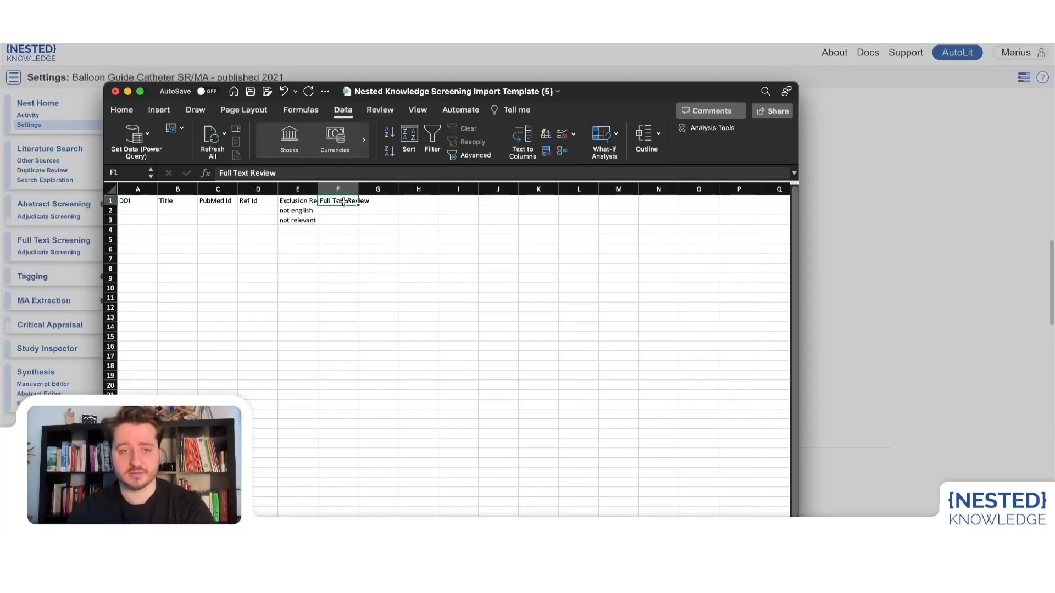
double_click(334, 211)
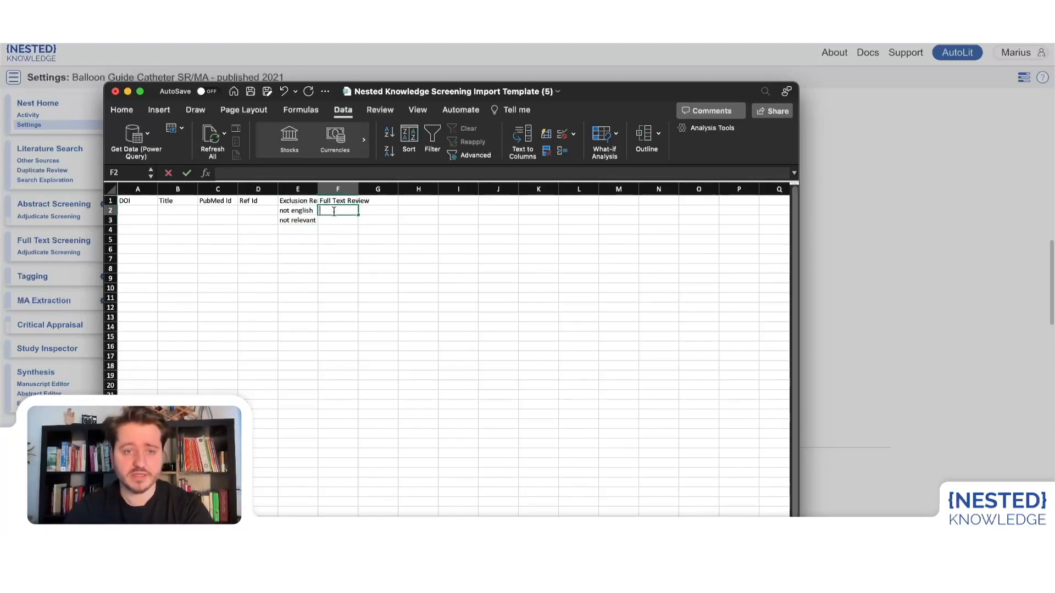
type("ye")
key("BackSpace")
key("BackSpace")
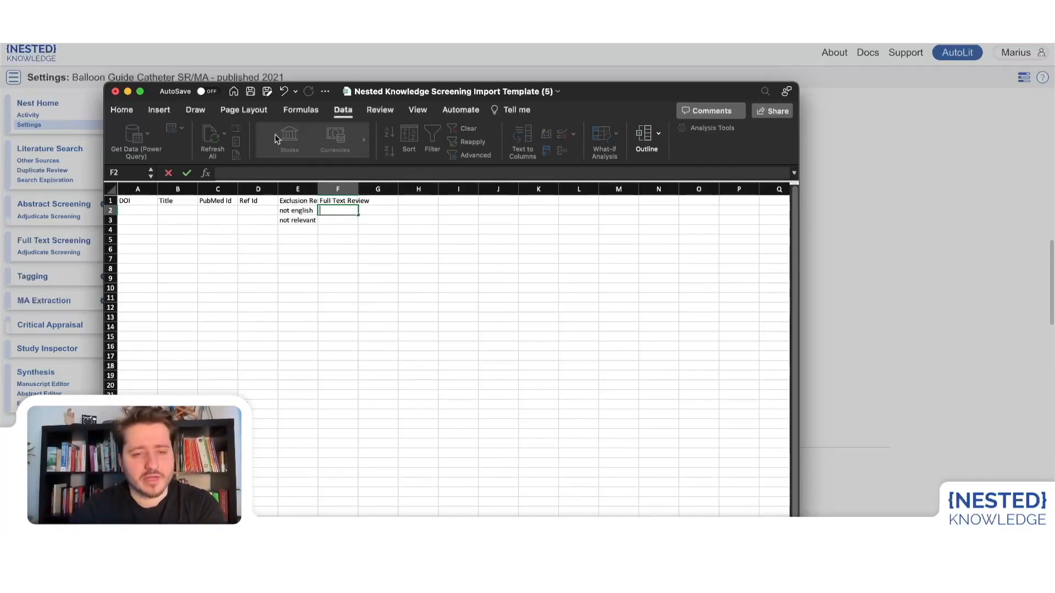
Return to the Import Screening dialog, review the exclusion reason creation and overwrite options, and close the dialog.
left_click(127, 92)
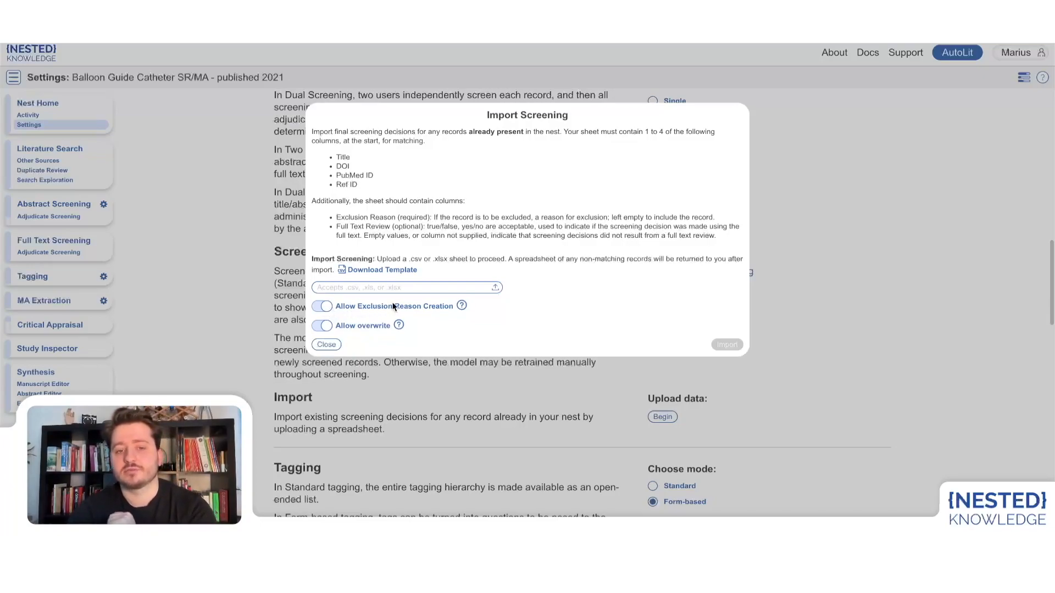
mouse_move(461, 307)
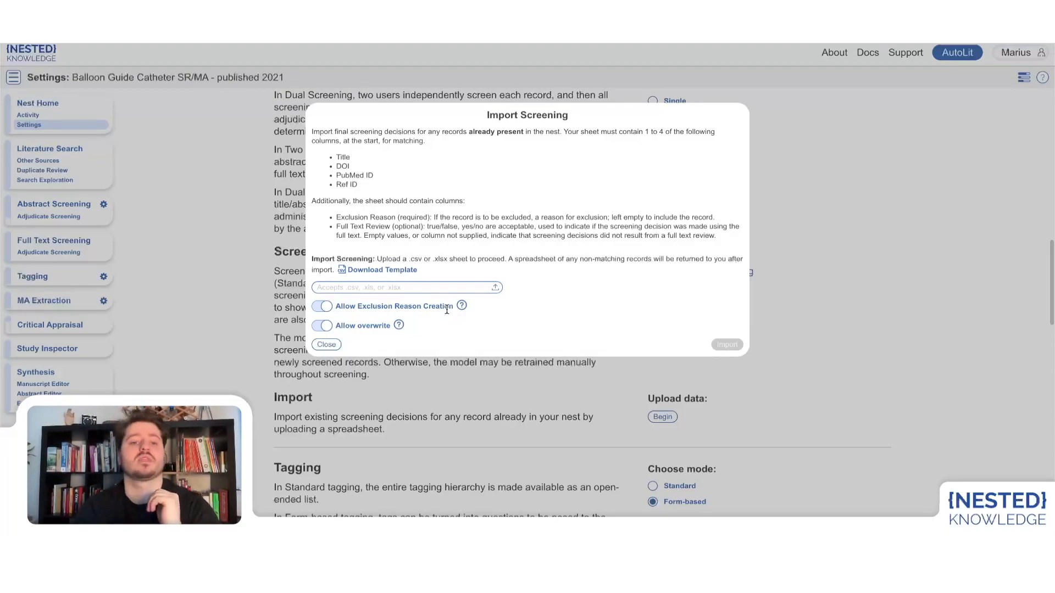
mouse_move(400, 326)
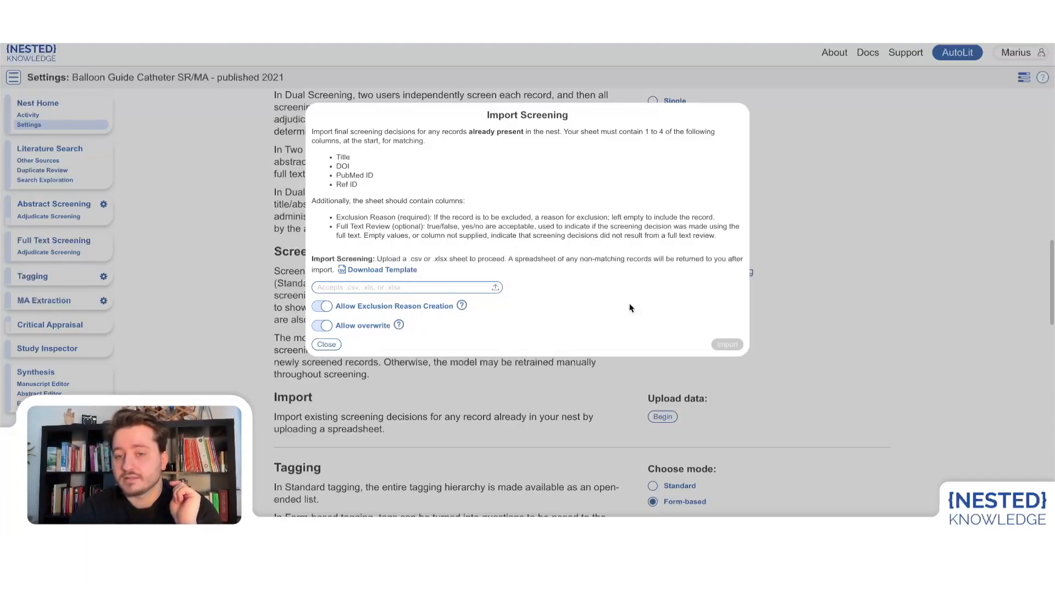
left_click(804, 344)
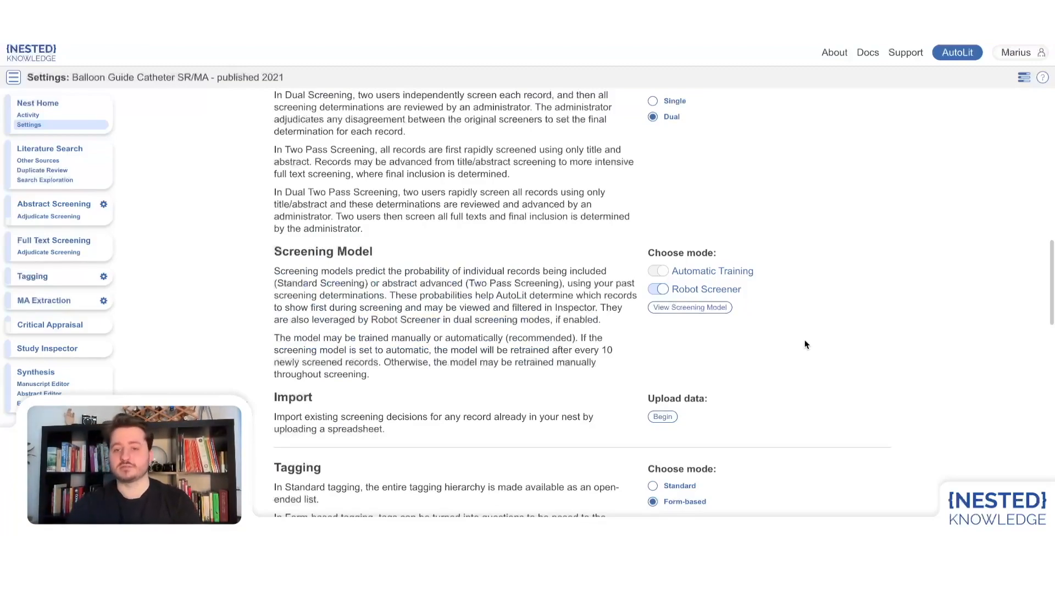
Find the Import section for existing tagging data in the nest settings.
scroll(565, 307, "down", 4)
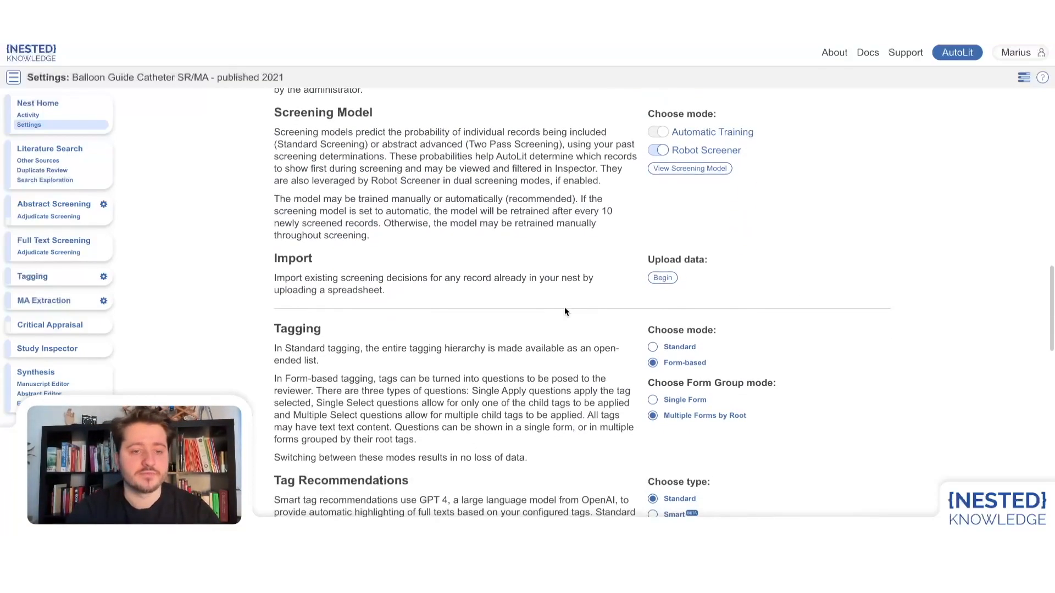
scroll(328, 186, "down", 1)
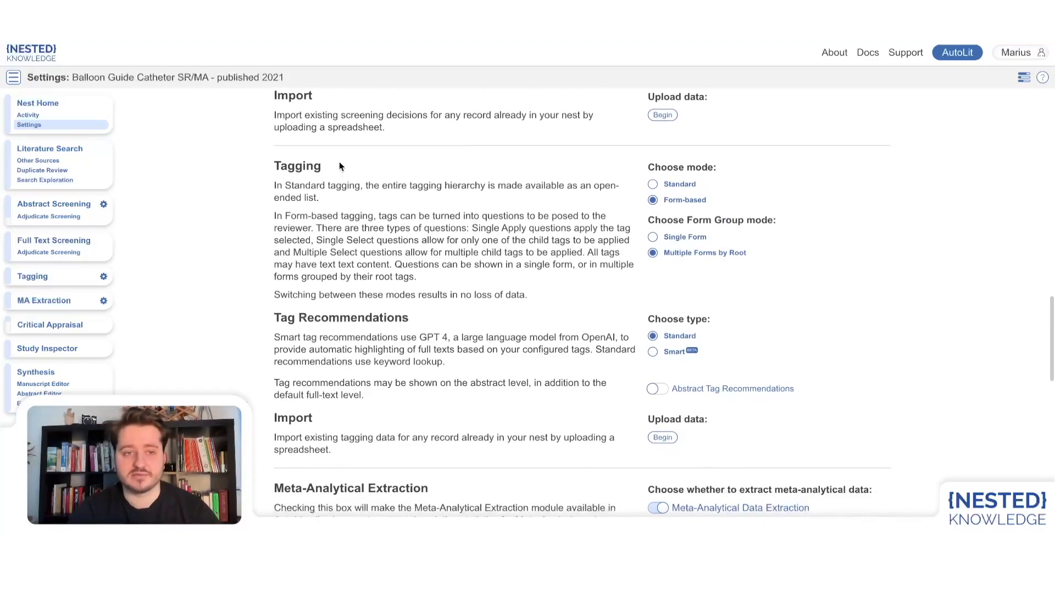
left_click_drag(273, 417, 323, 423)
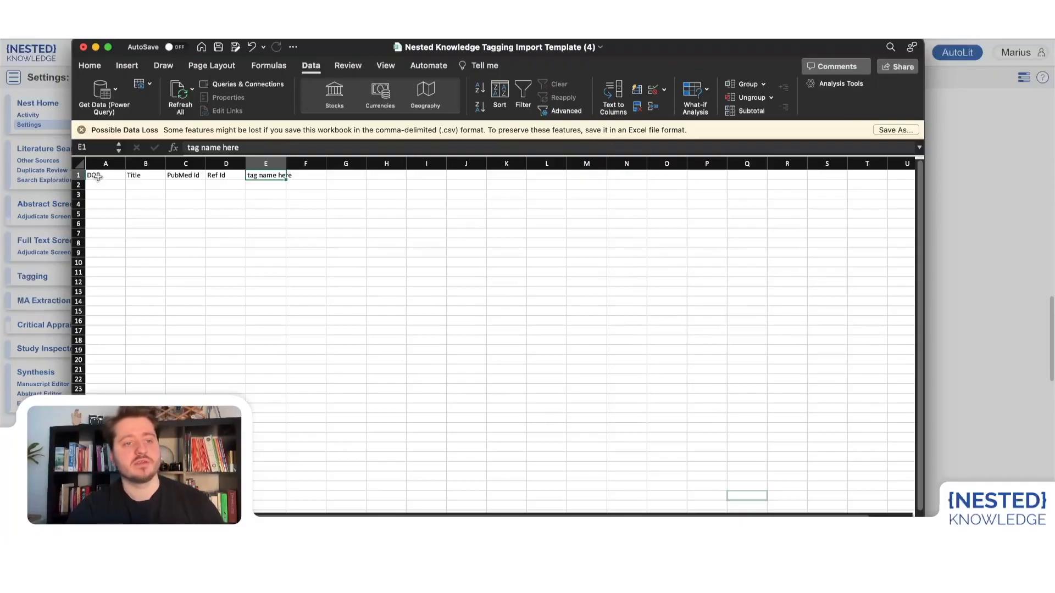
Inspect the DOI, Title, PubMed Id and Ref Id columns of the tagging import template in Excel.
left_click(97, 176)
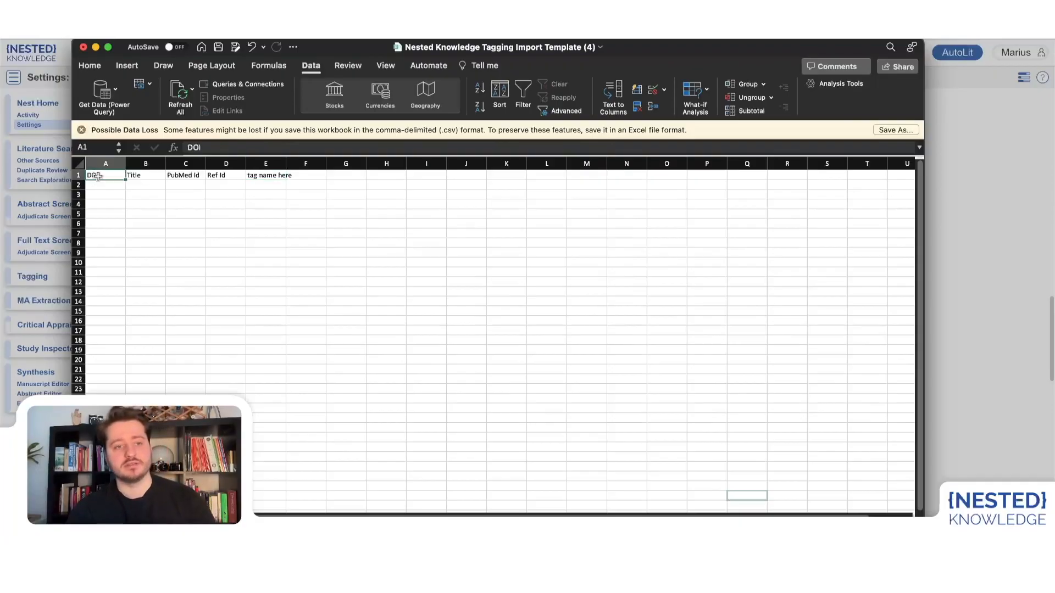
left_click(141, 175)
left_click(183, 176)
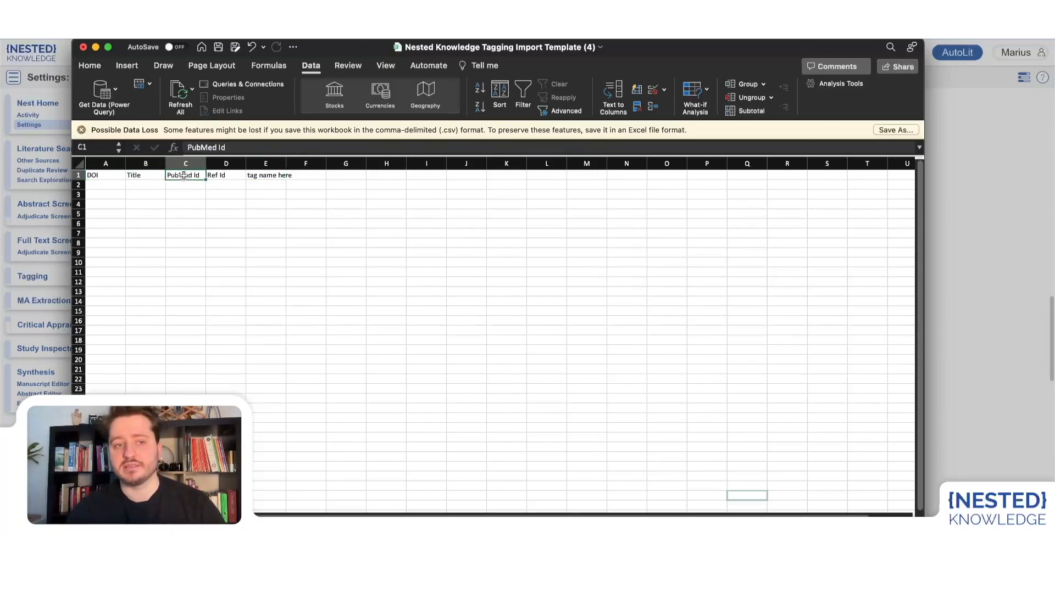
left_click(220, 177)
left_click(94, 185)
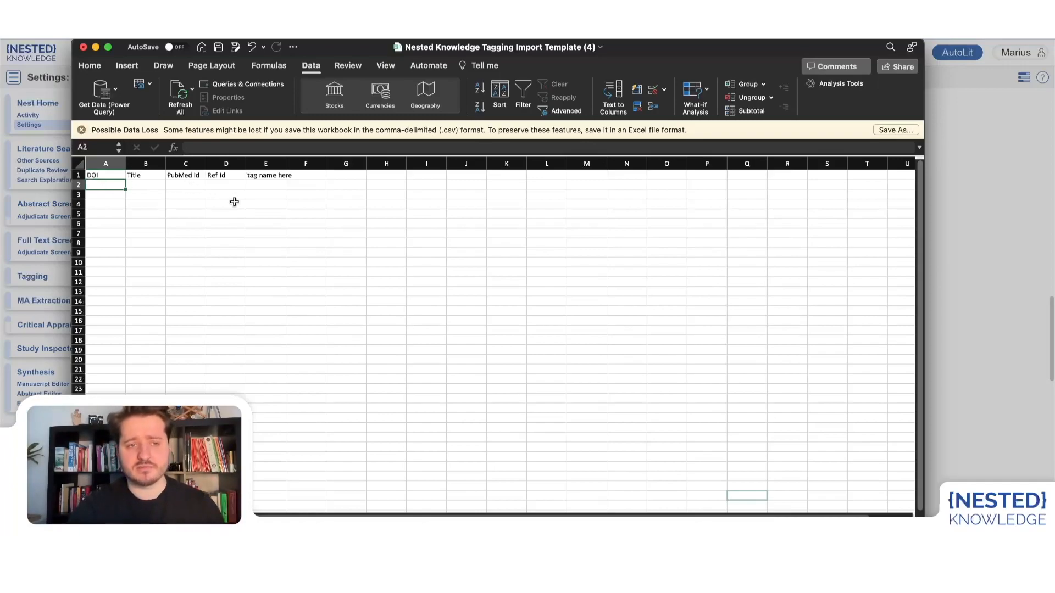
Replace the placeholder tag name in E1 with "comorbidities" and add "outcomes" as a second tag column header in F1.
left_click(269, 177)
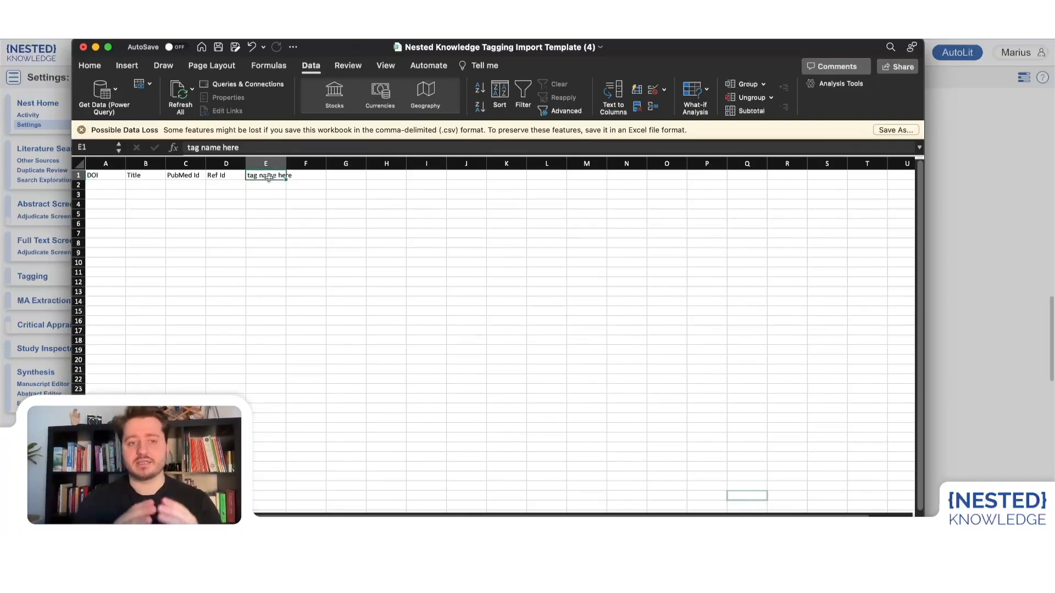
key("Delete")
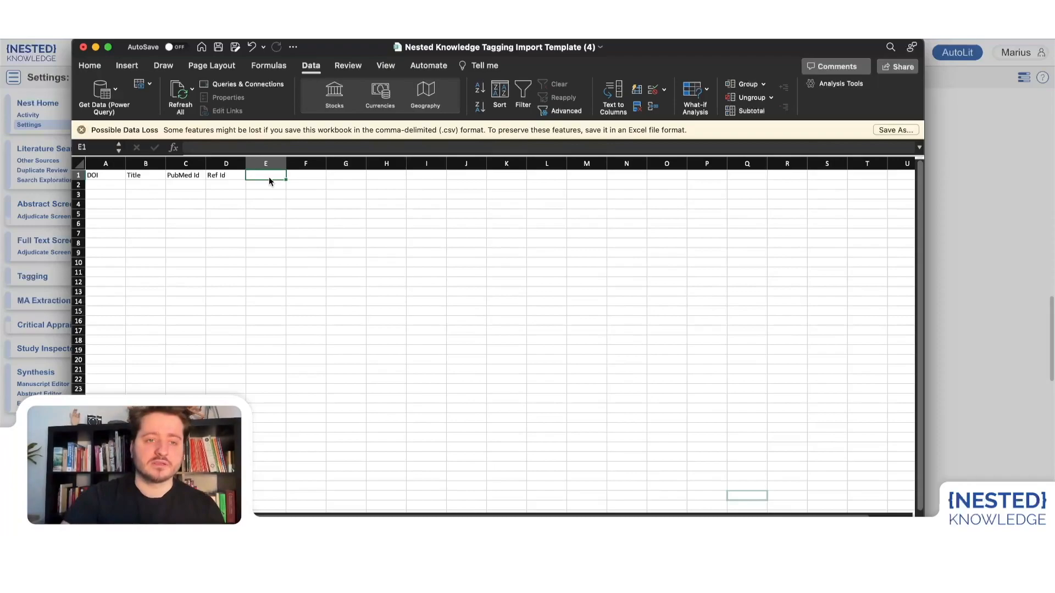
type("com")
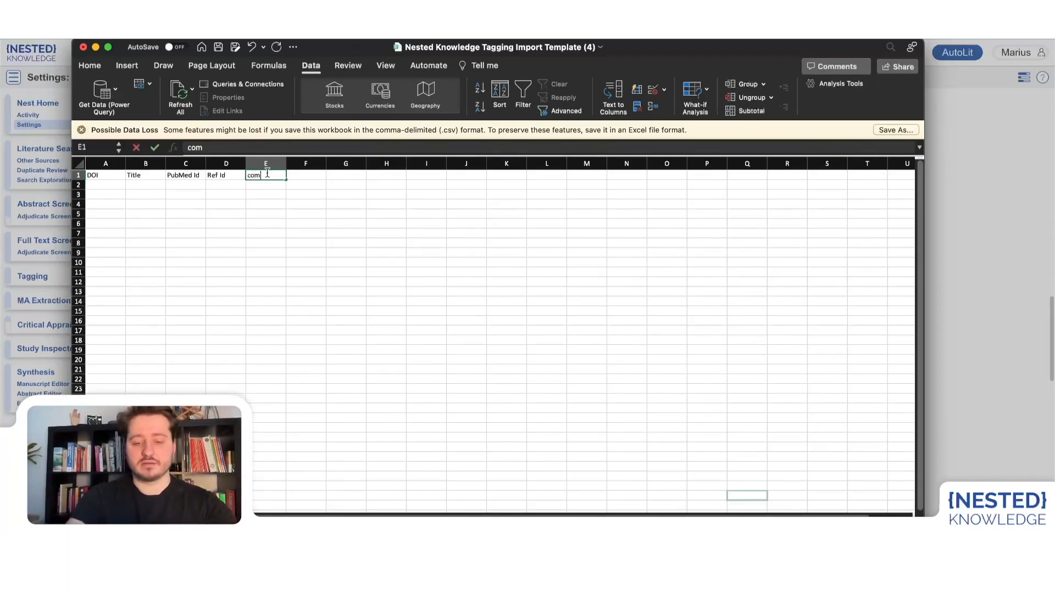
type("orbidities")
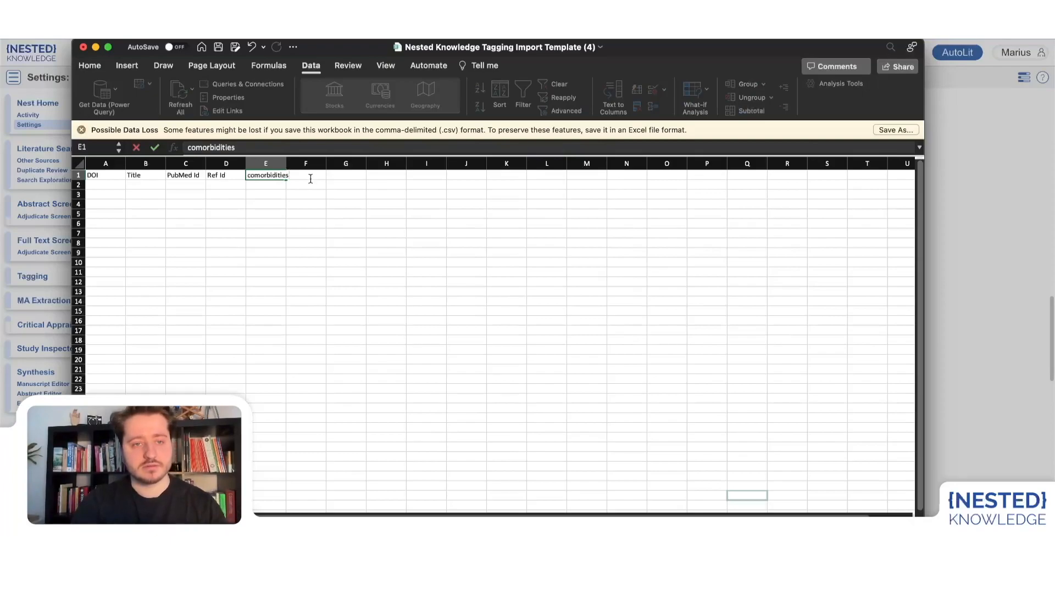
left_click(309, 176)
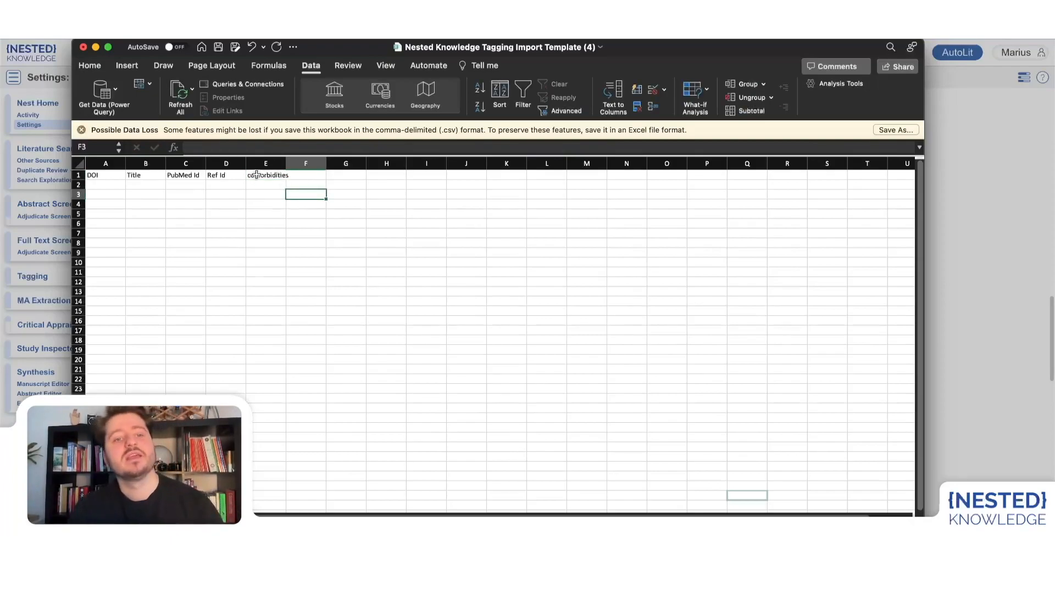
double_click(306, 172)
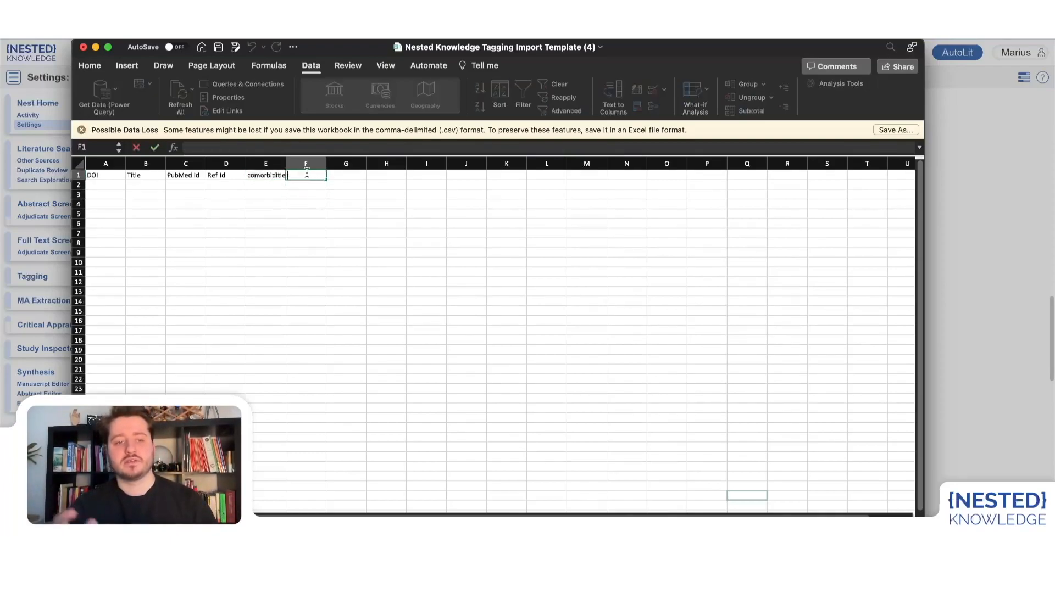
type("outcomes")
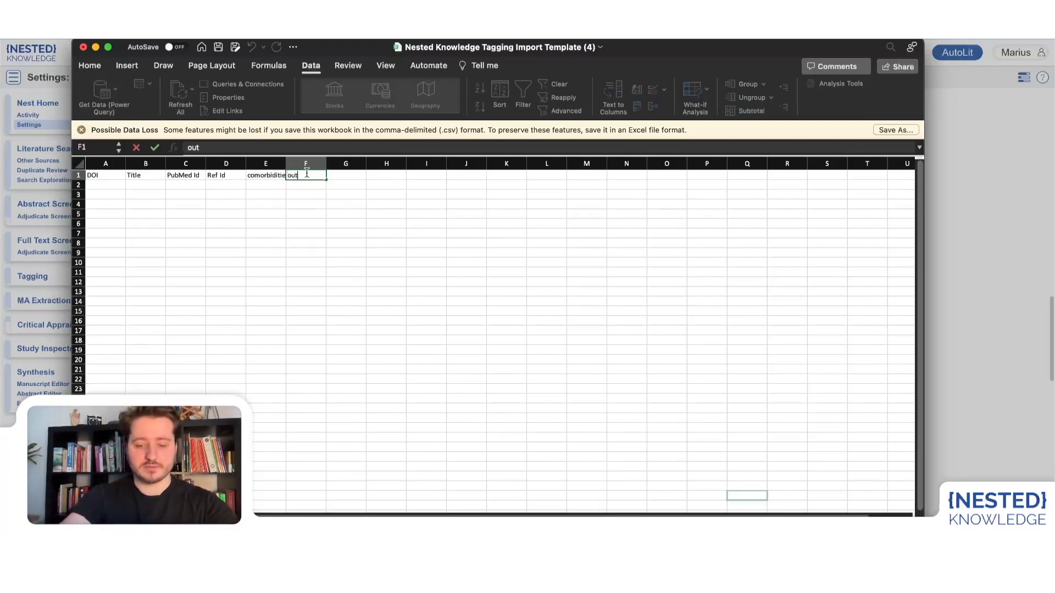
left_click(353, 178)
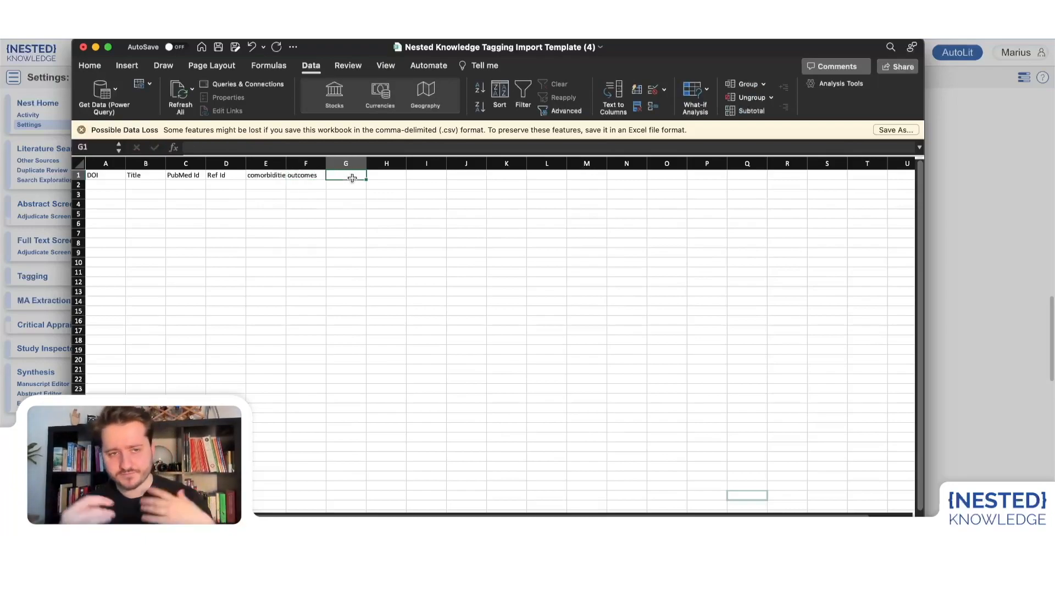
Fill row 2 of the template with DOI "ex1", comorbidities text "example 1" and outcomes text "example 2".
left_click(110, 186)
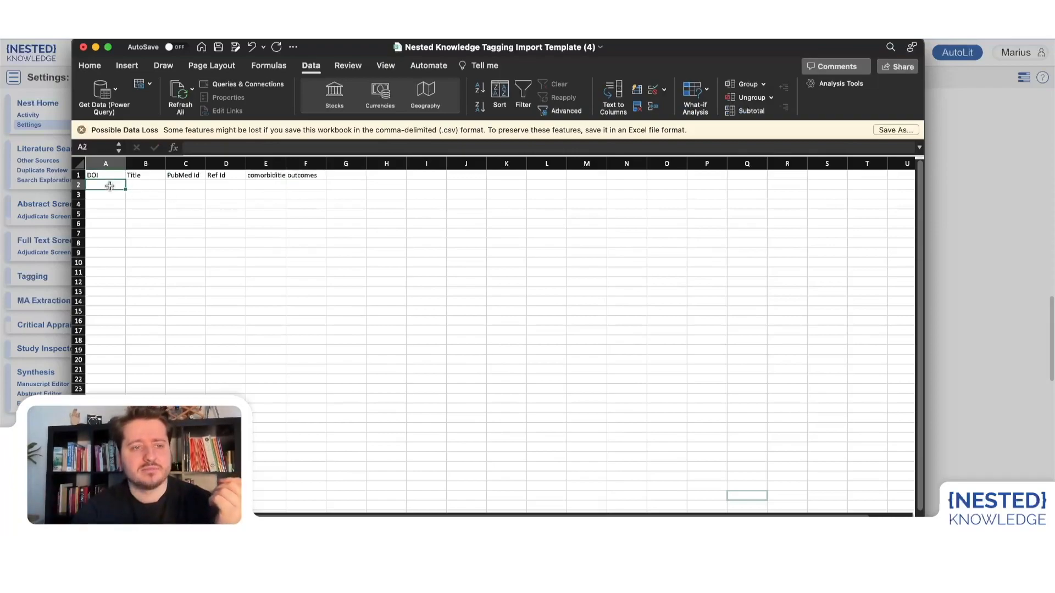
type("ex1")
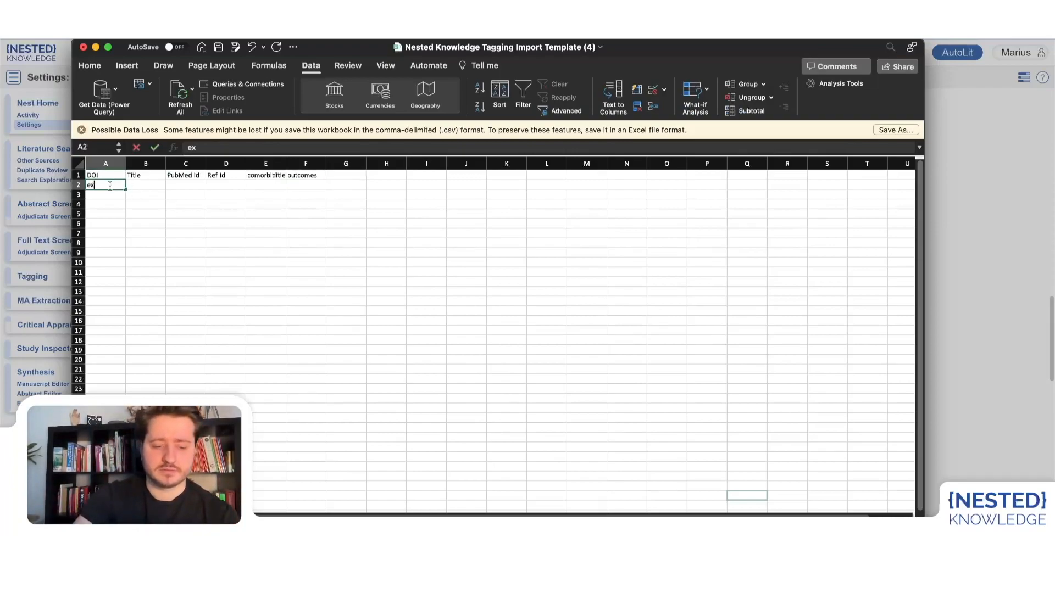
left_click(262, 185)
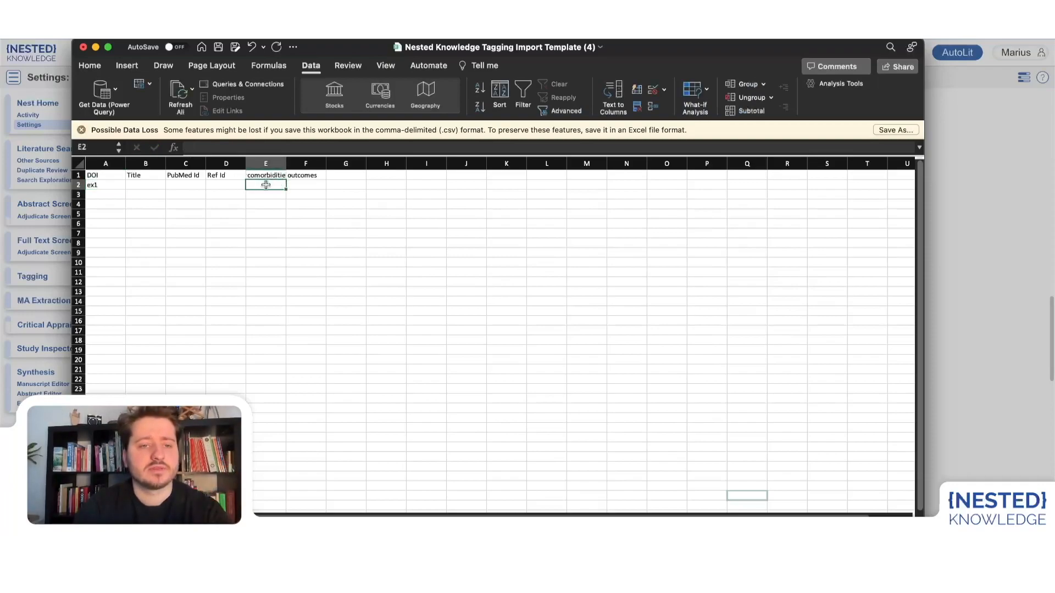
double_click(265, 186)
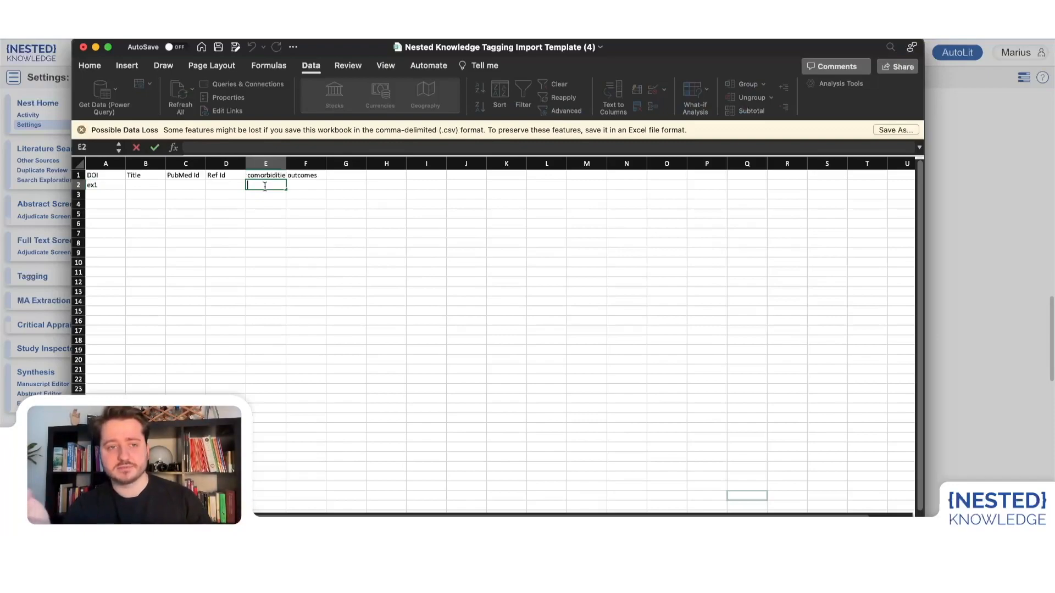
type("example 1")
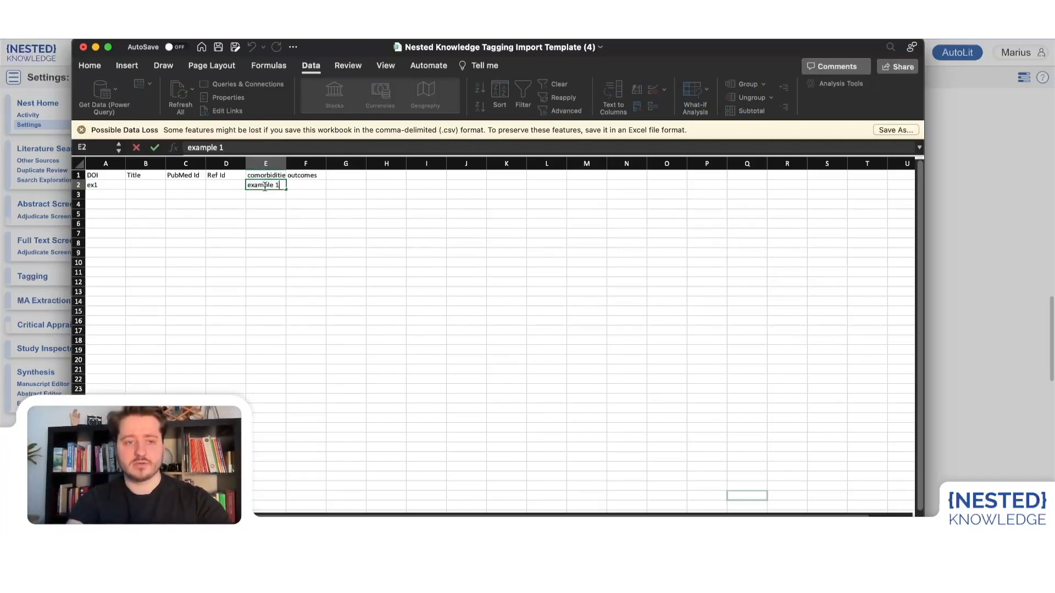
left_click(301, 186)
type("example 2")
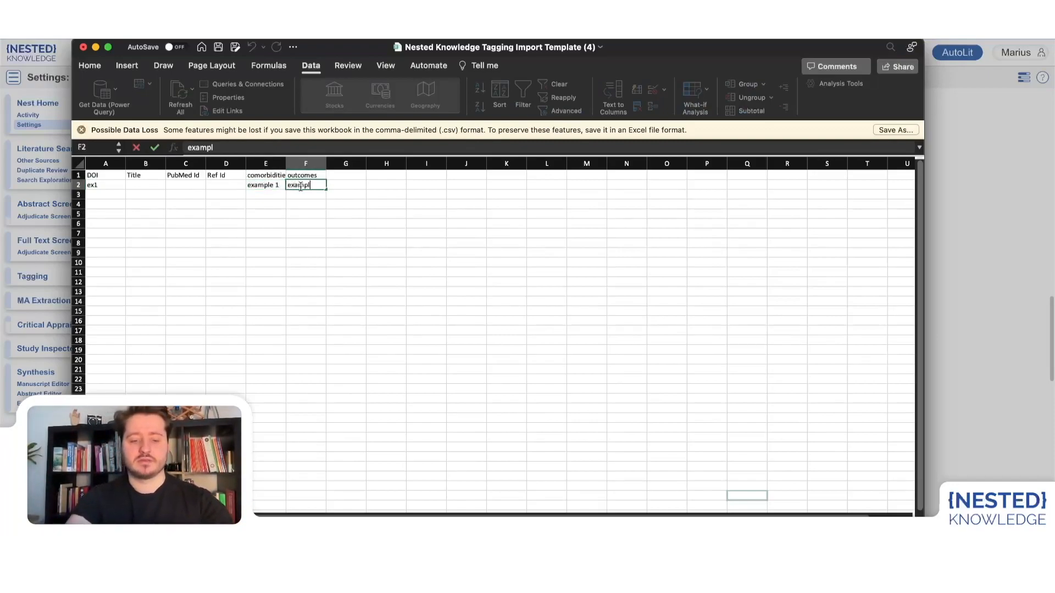
left_click(306, 232)
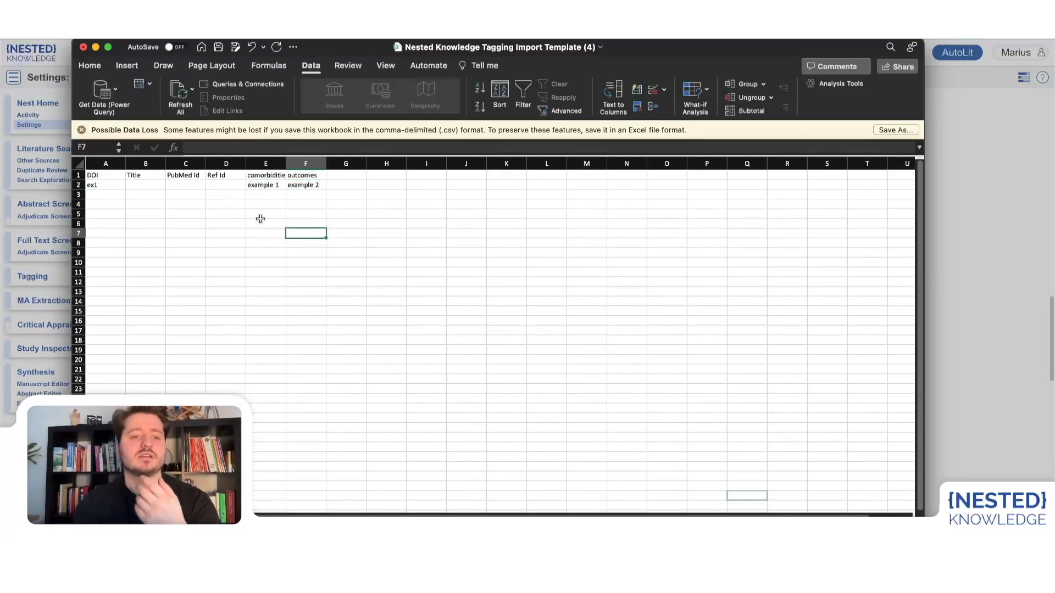
Examine how the record in row 2 matches its tag contents, and where further tag columns can go in row 1.
left_click(100, 185)
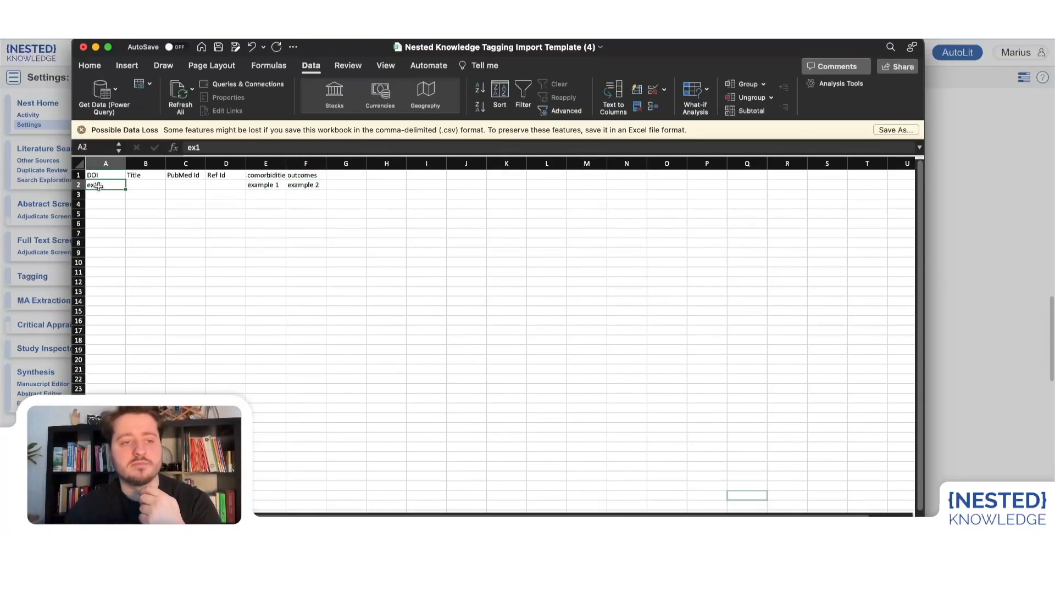
left_click(268, 184)
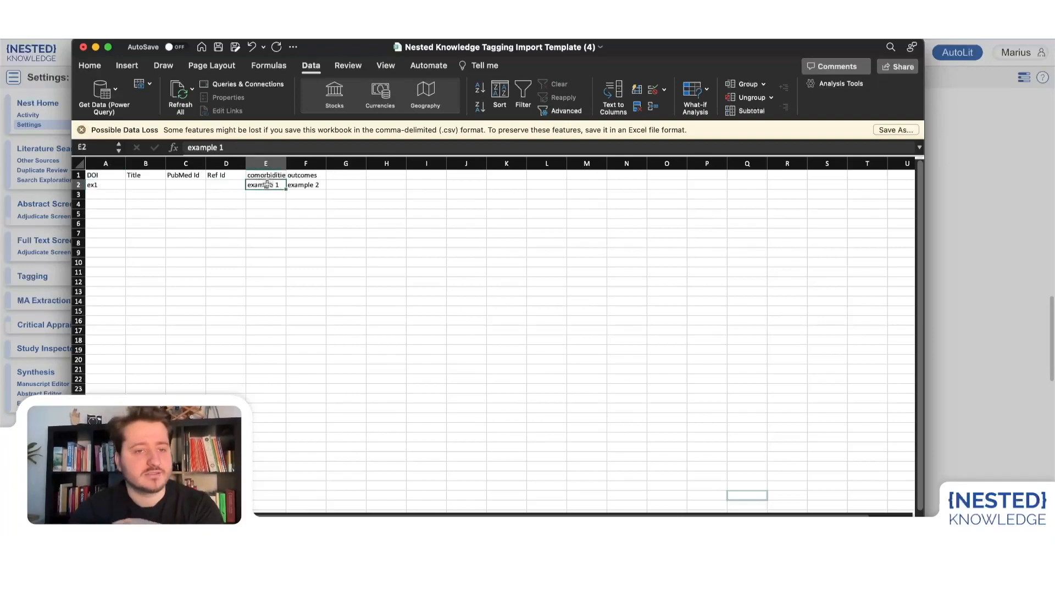
left_click(311, 176)
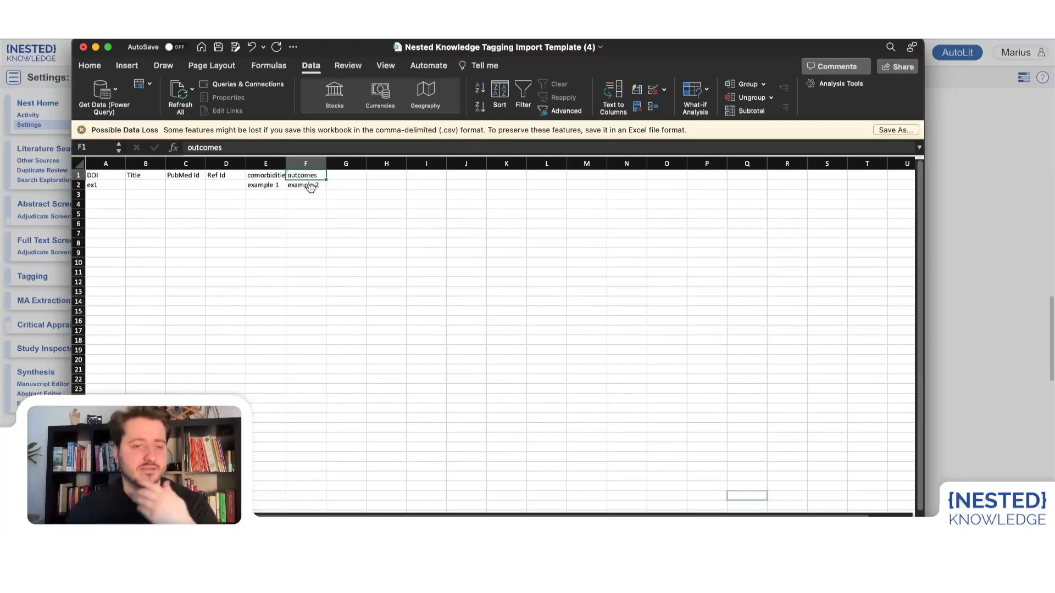
left_click(315, 188)
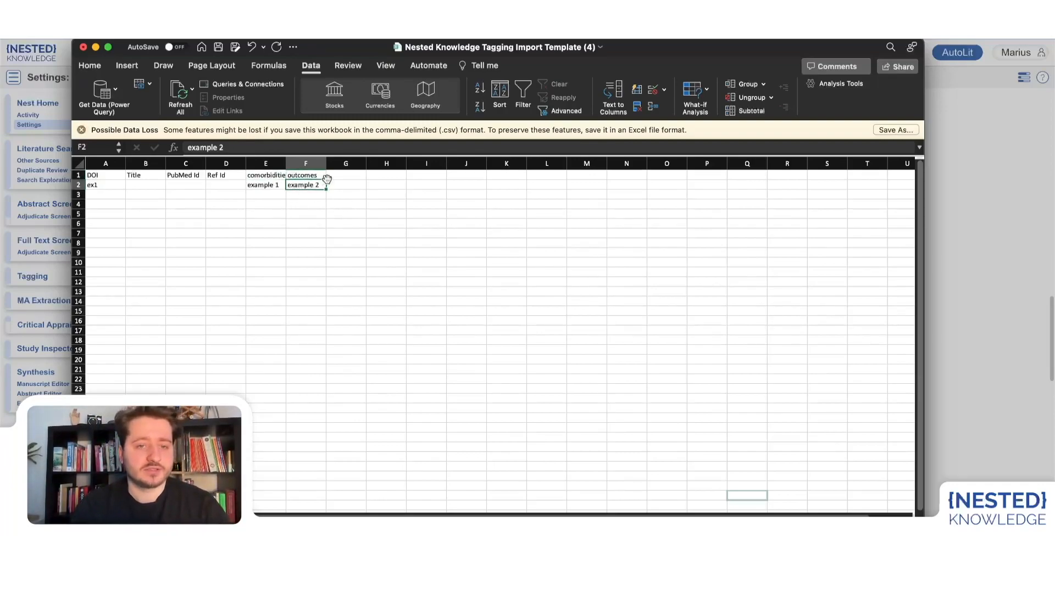
left_click(341, 175)
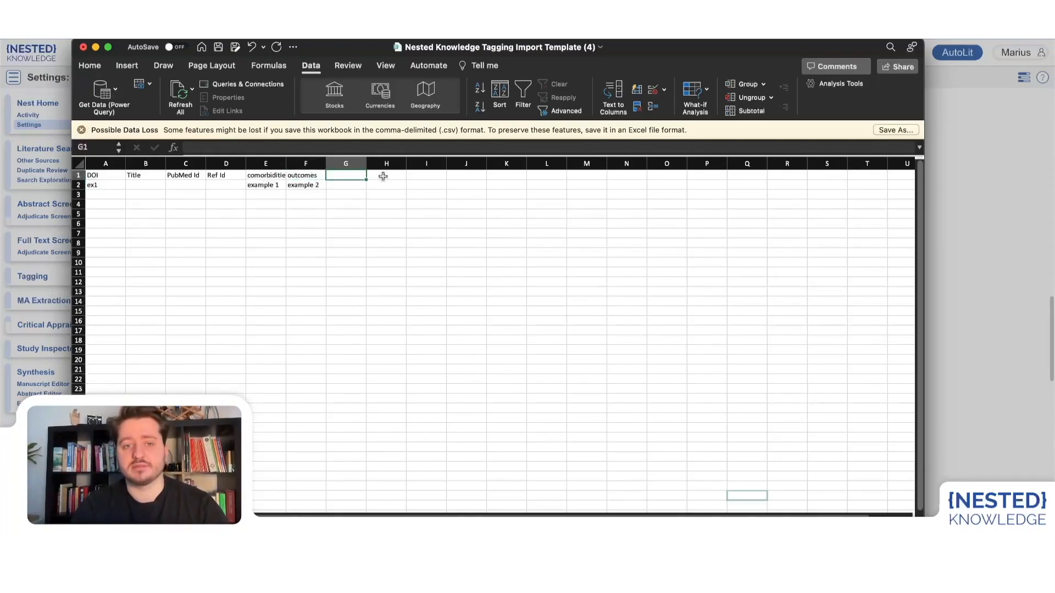
left_click(387, 176)
left_click(424, 176)
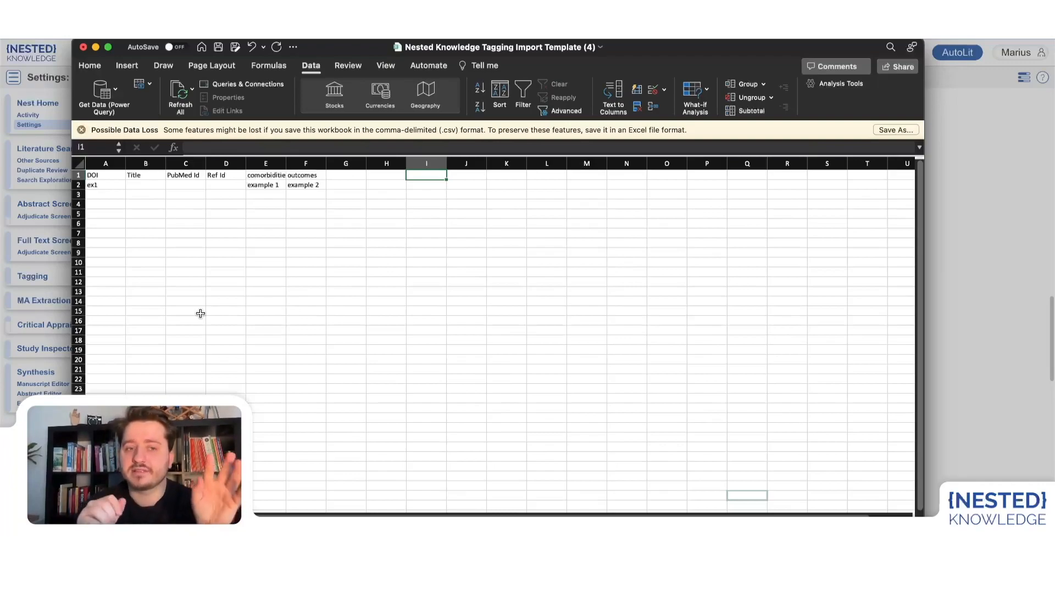
left_click(267, 173)
left_click(301, 176)
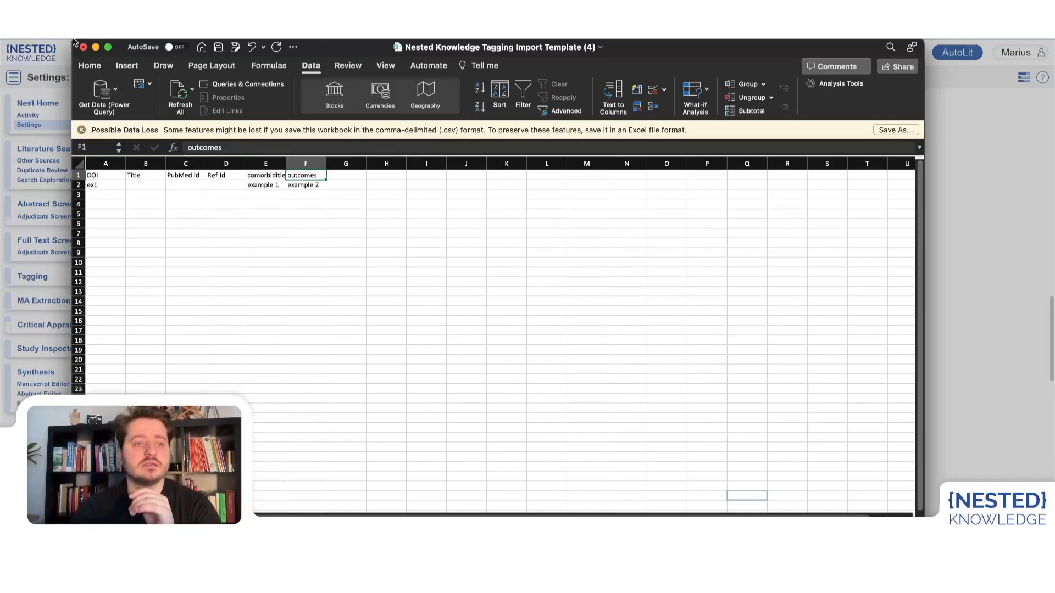
Return to the Import Tagging dialog, review the Allow Tag Creation and Allow overwrite options, and close the dialog.
left_click(96, 48)
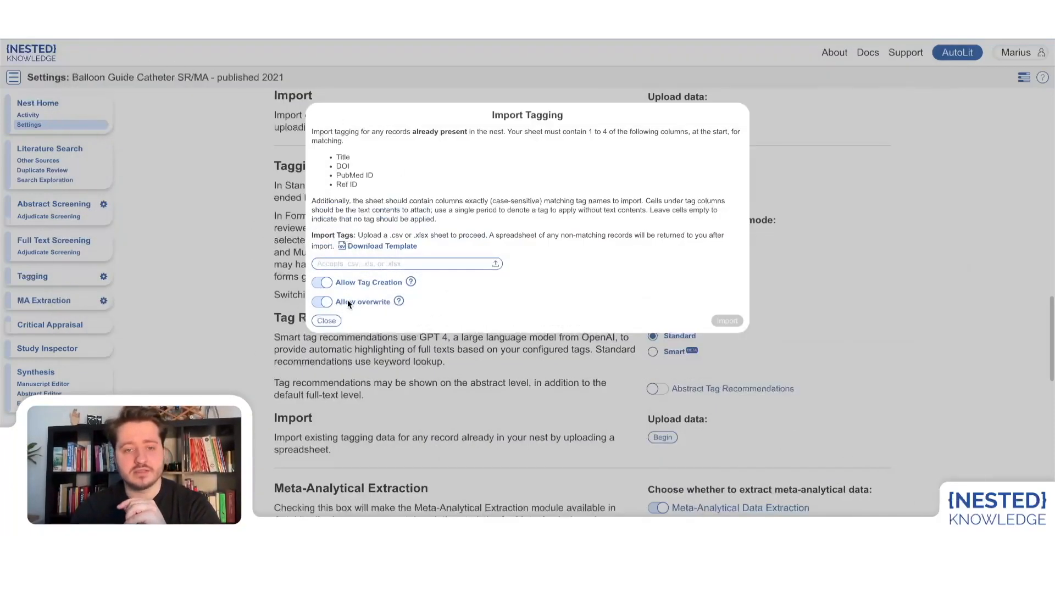
left_click(328, 286)
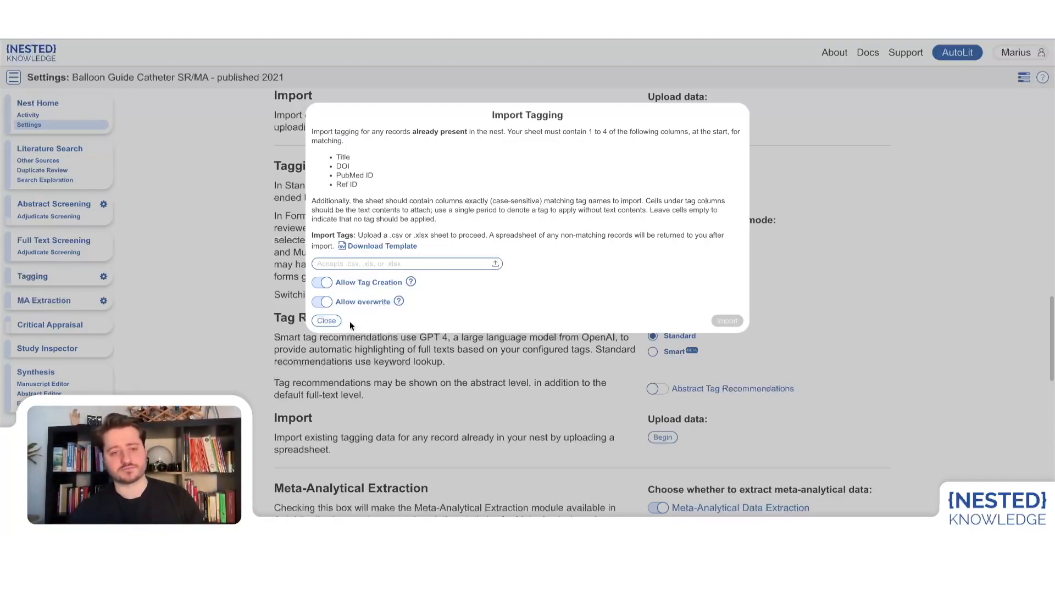
left_click(327, 321)
Open the Configure Tagging page of the nest.
left_click(103, 277)
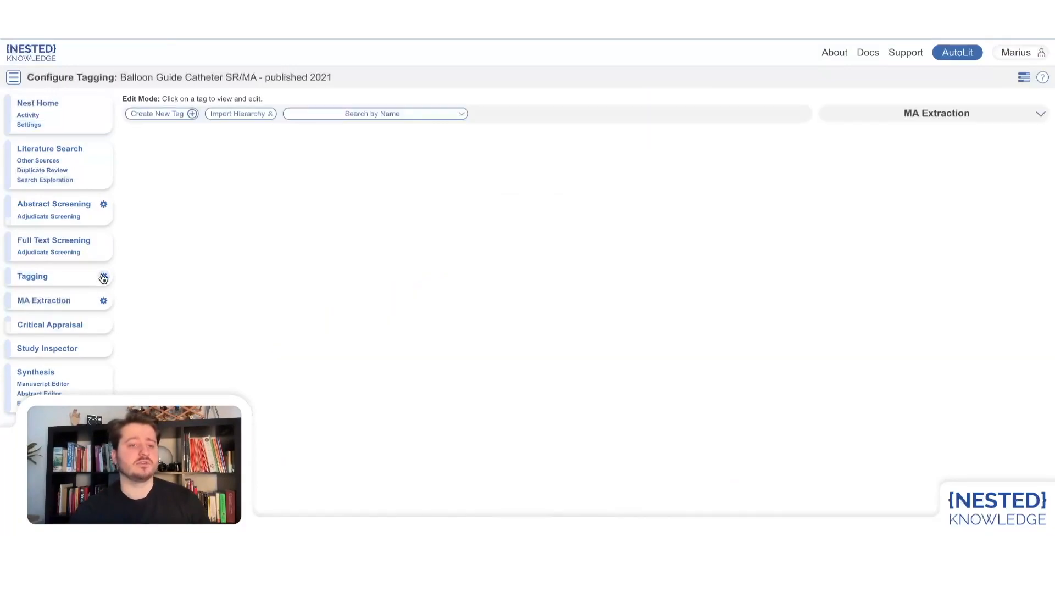